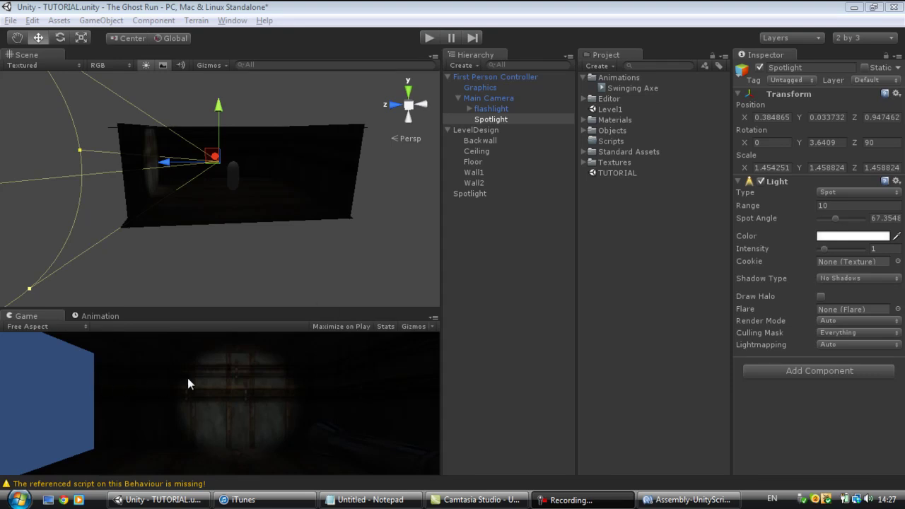
Orbit and zoom the Scene view to look down into the room
left_click(294, 265)
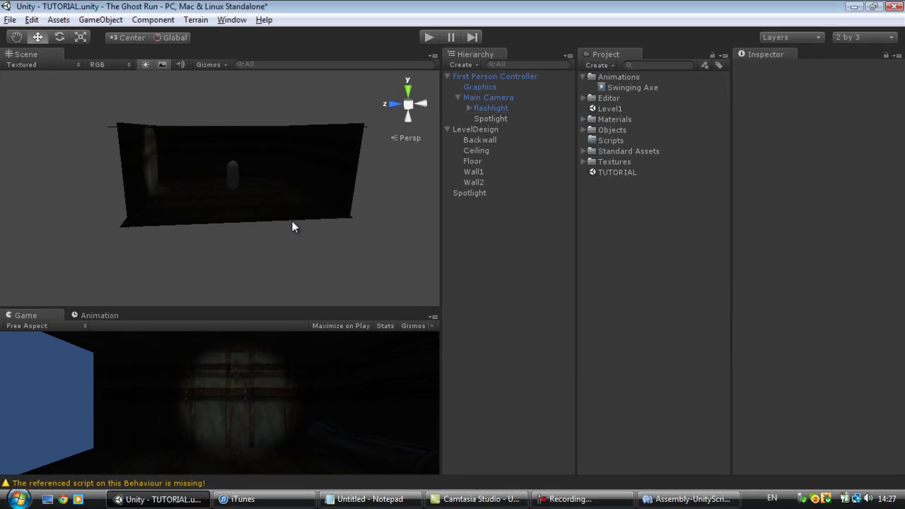
scroll(290, 225, "up", 5)
scroll(302, 191, "down", 6)
mouse_move(297, 173)
left_mouse_down("alt")
mouse_move(257, 227)
mouse_move(266, 136)
left_mouse_up("alt")
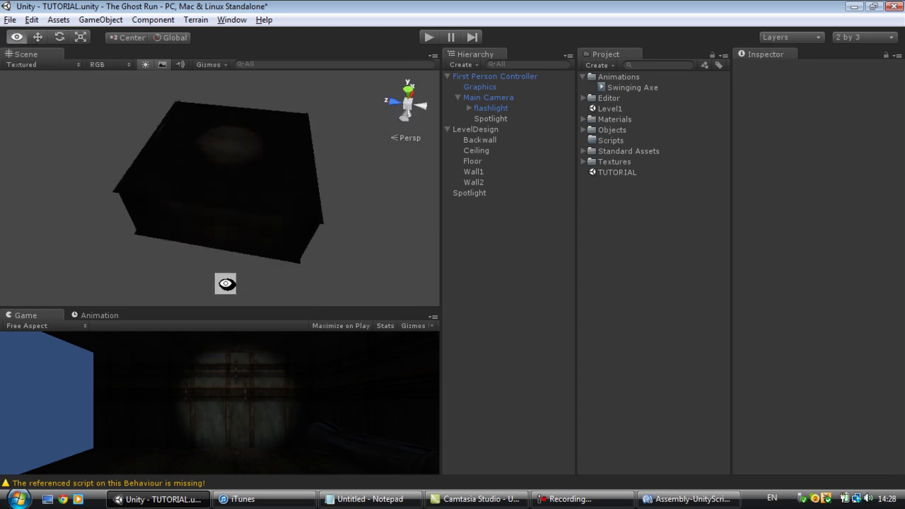
scroll(257, 205, "up", 8)
left_click_drag(256, 193, 292, 259, "alt")
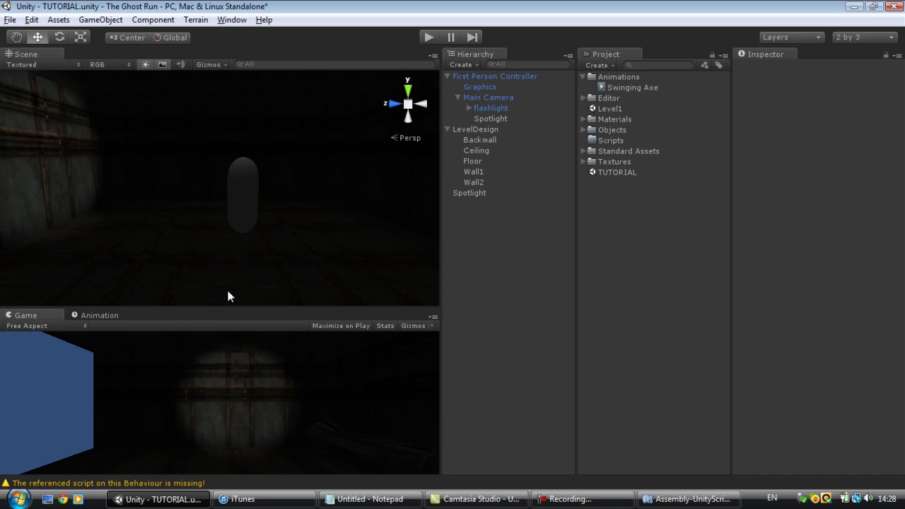
Import the Light Cookies package into Standard Assets and expand the folder to see it
left_click(614, 151)
right_click(613, 150)
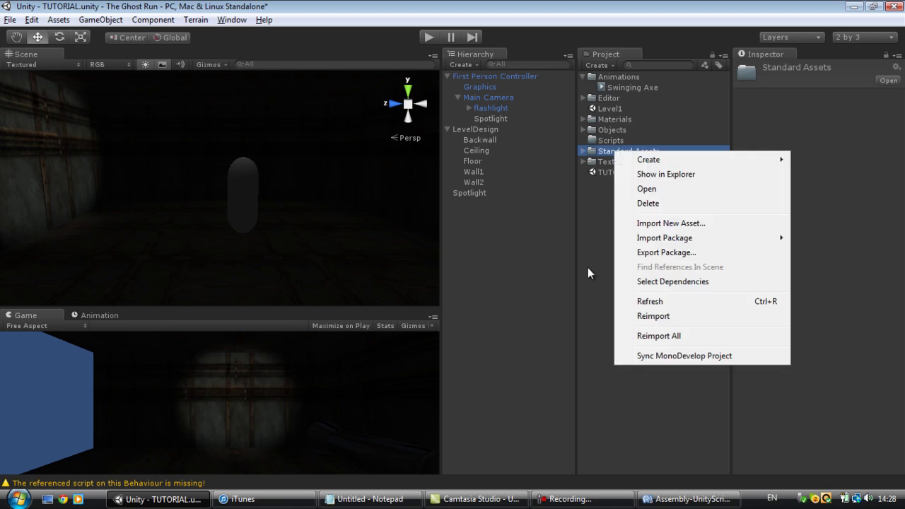
right_click(596, 241)
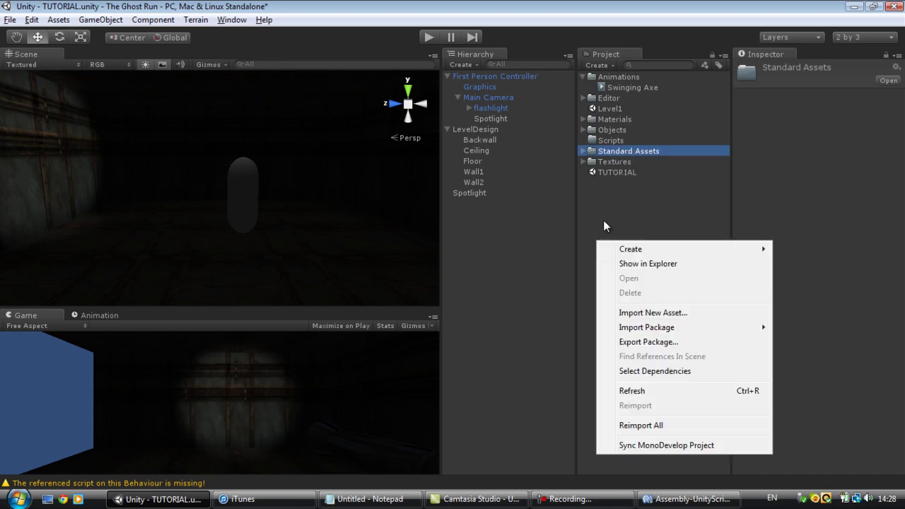
right_click(646, 151)
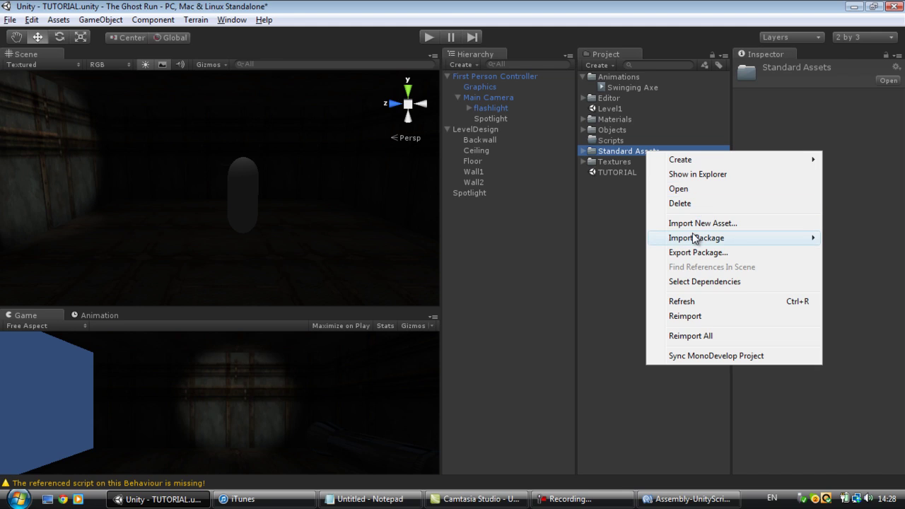
mouse_move(691, 233)
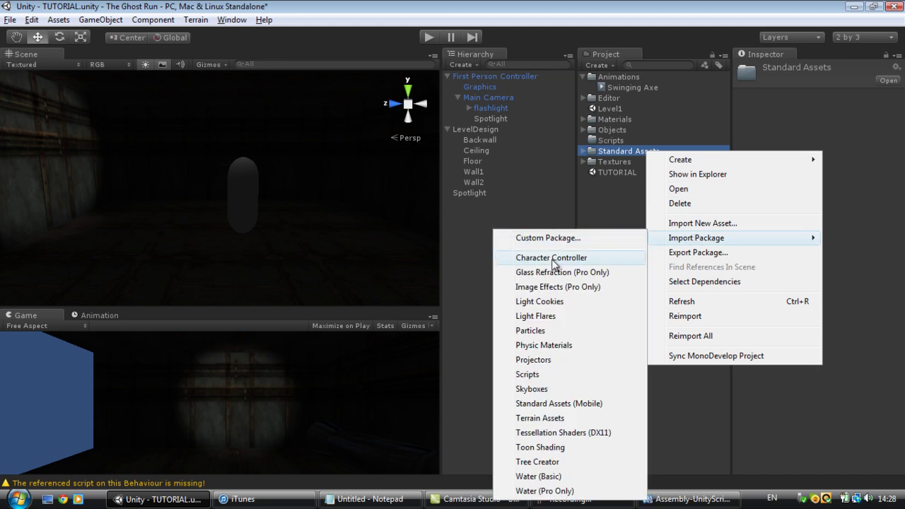
left_click(549, 307)
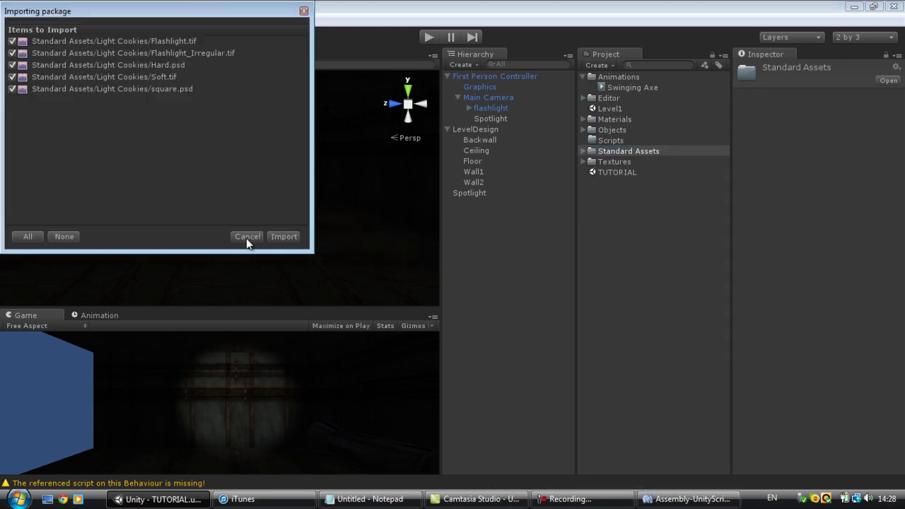
left_click(247, 235)
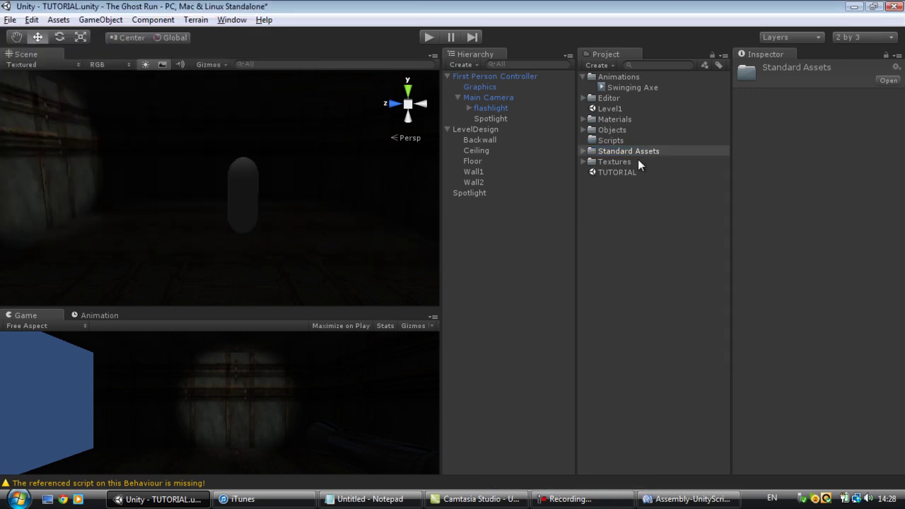
left_click(585, 150)
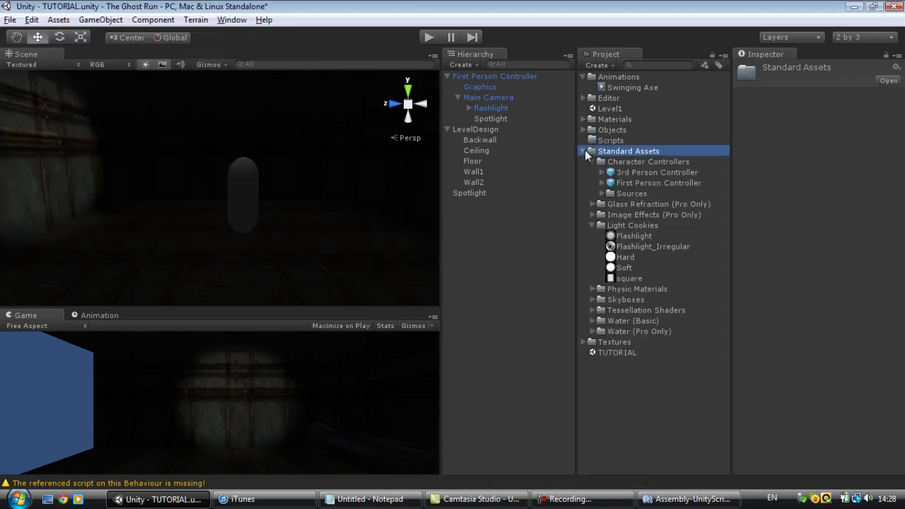
Preview the Flashlight, Flashlight_Irregular, Hard, Soft and square cookie textures
left_click(631, 226)
left_click(592, 225)
left_click(592, 225)
left_click(626, 236)
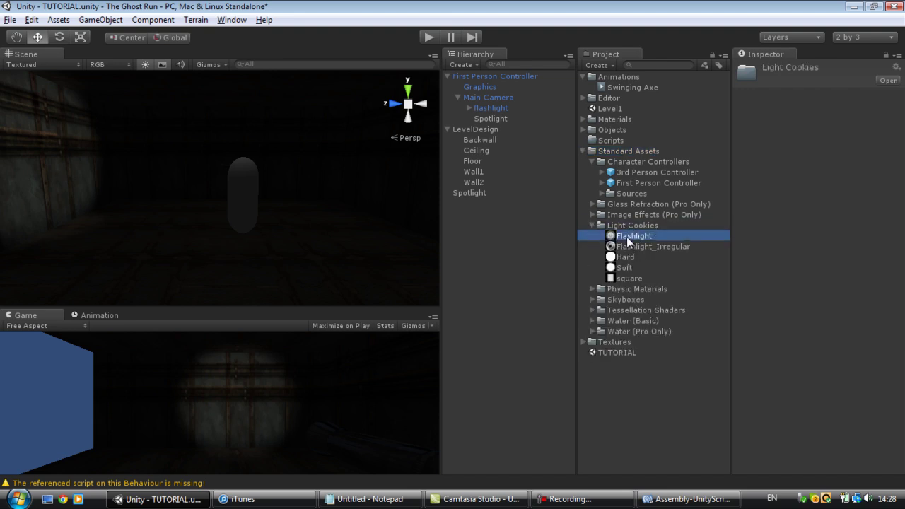
left_click(628, 247)
left_click(626, 257)
left_click(627, 267)
left_click(626, 278)
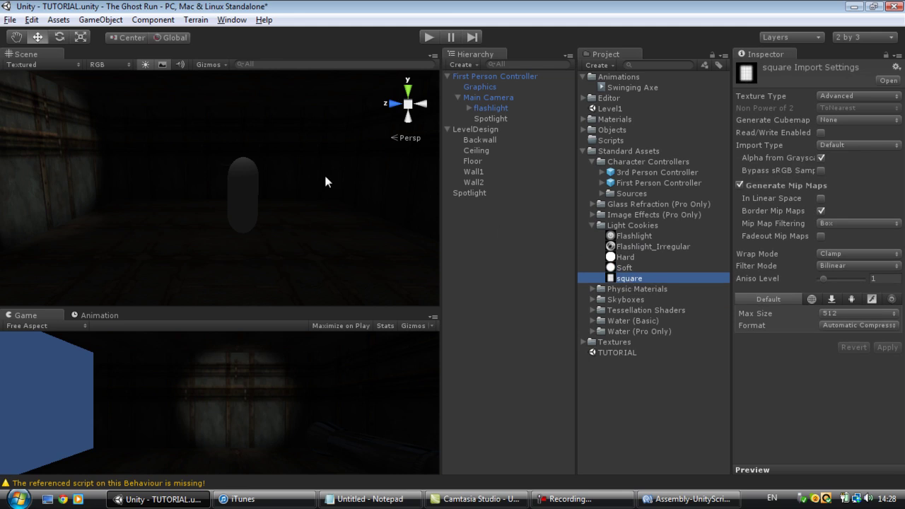
Set the Spotlight's Cookie to Flashlight, briefly trying Flashlight_Irregular first
left_click(486, 122)
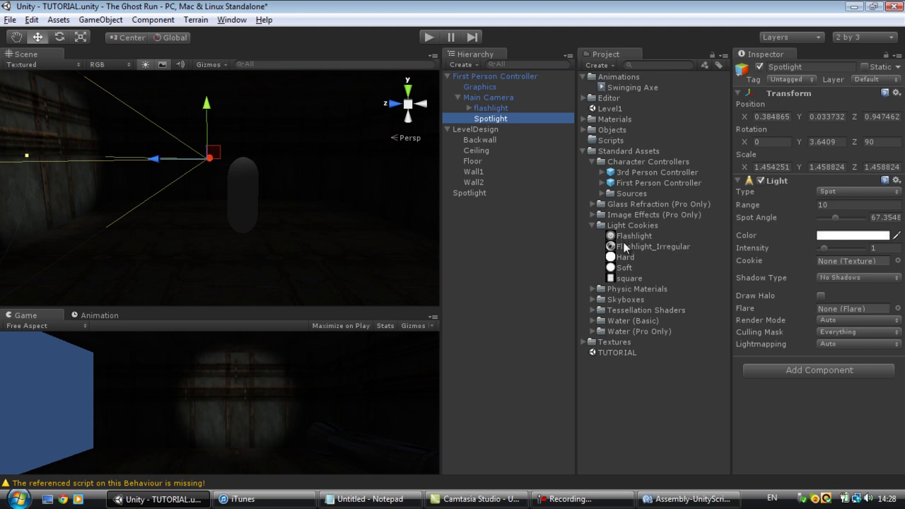
left_click_drag(633, 235, 845, 265)
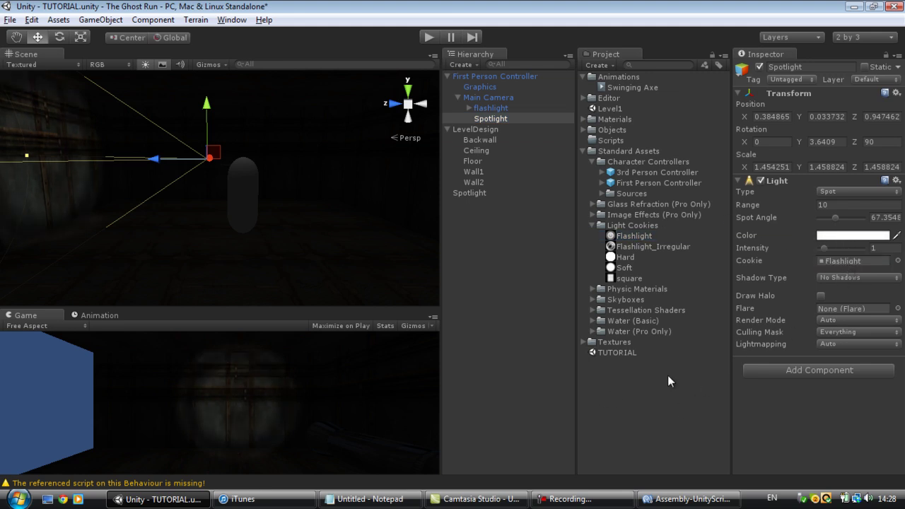
left_click_drag(639, 249, 839, 263)
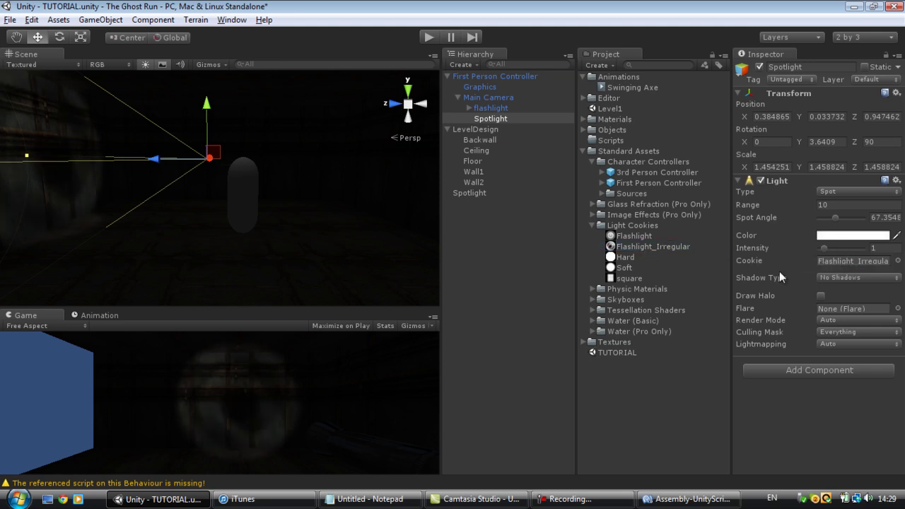
left_click_drag(631, 235, 857, 265)
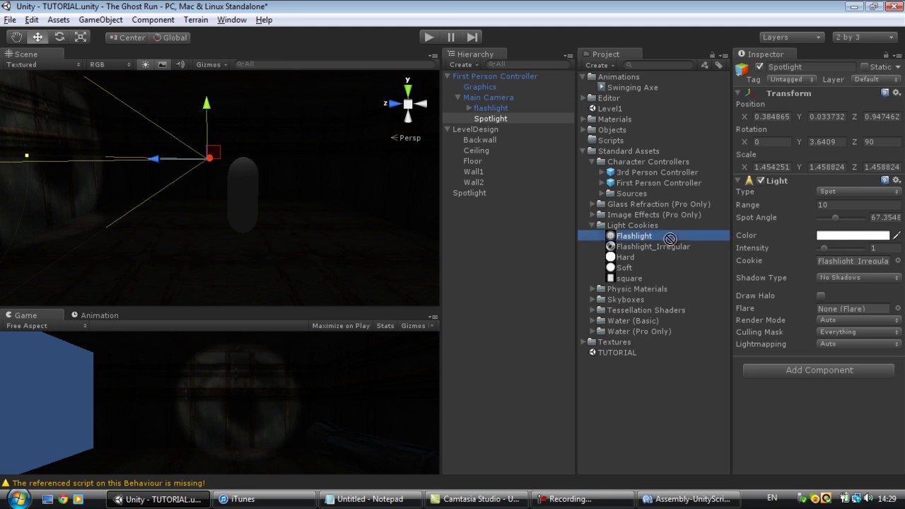
Try Hard Shadows on the Spotlight, then set it back to No Shadows
left_click(855, 280)
left_click(765, 303)
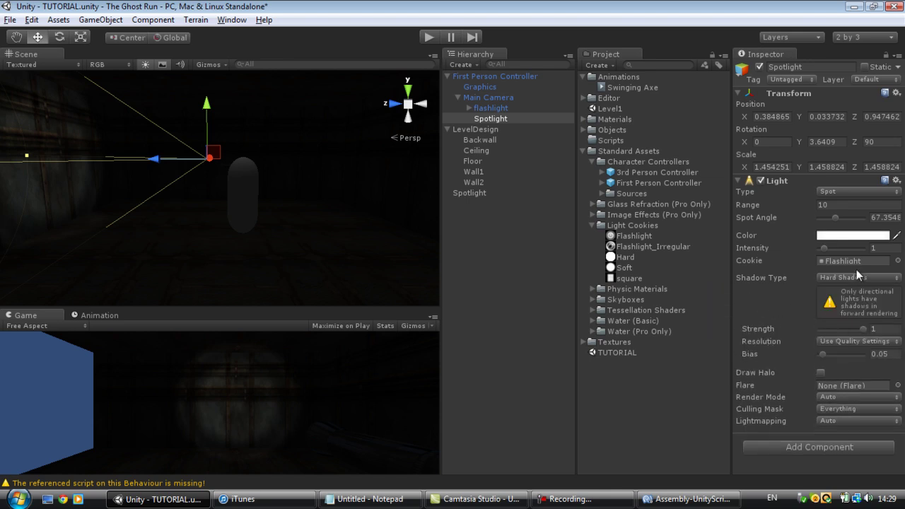
left_click(864, 275)
left_click(761, 287)
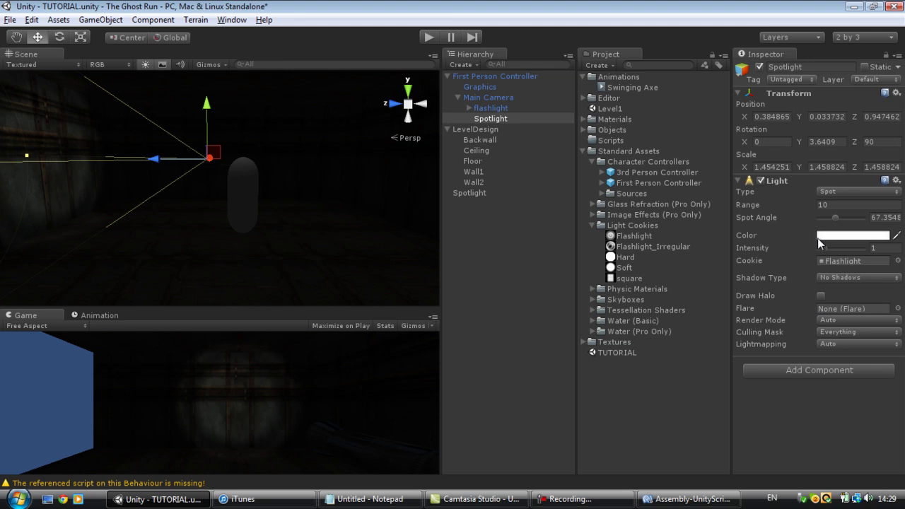
Set the Spotlight intensity to 1.5 and test the beam in play mode
left_click_drag(825, 248, 829, 248)
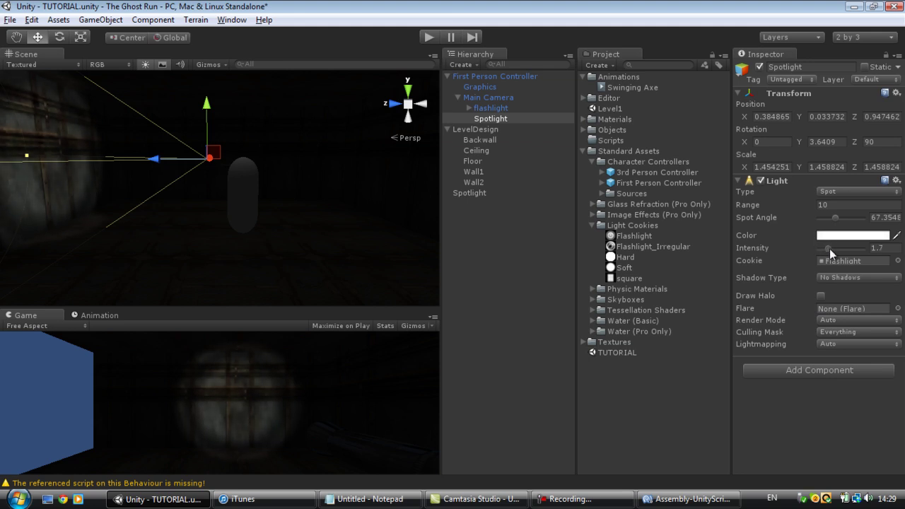
left_click(880, 248)
key("BackSpace")
type("5")
left_click(423, 35)
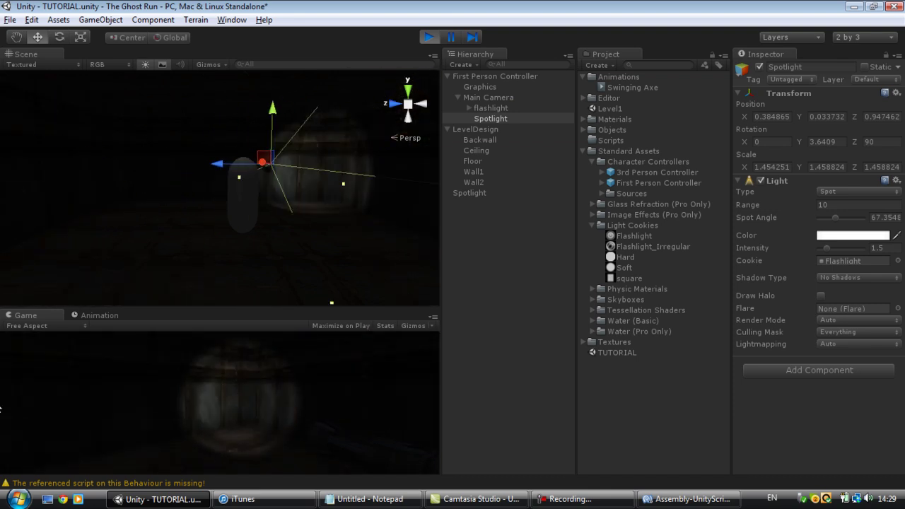
left_click(433, 36)
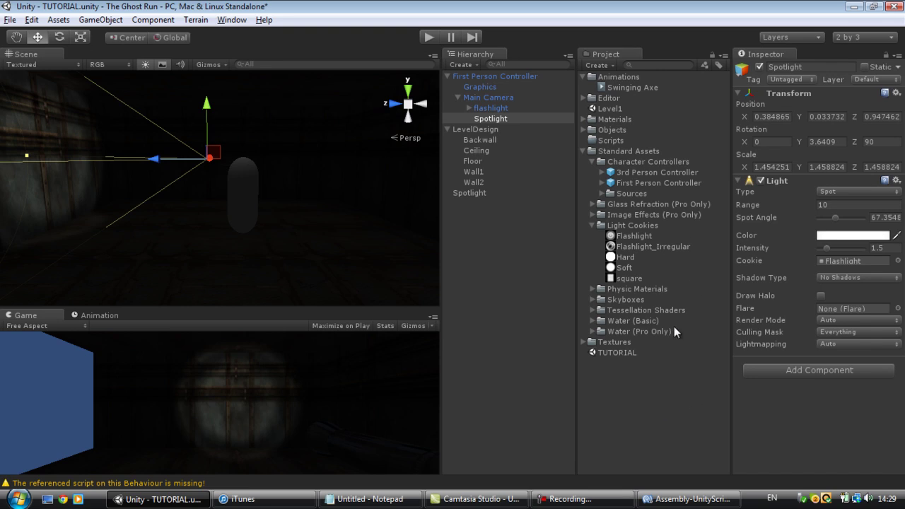
Create a JavaScript named Flashlight in the Scripts folder and bring up MonoDevelop
right_click(610, 141)
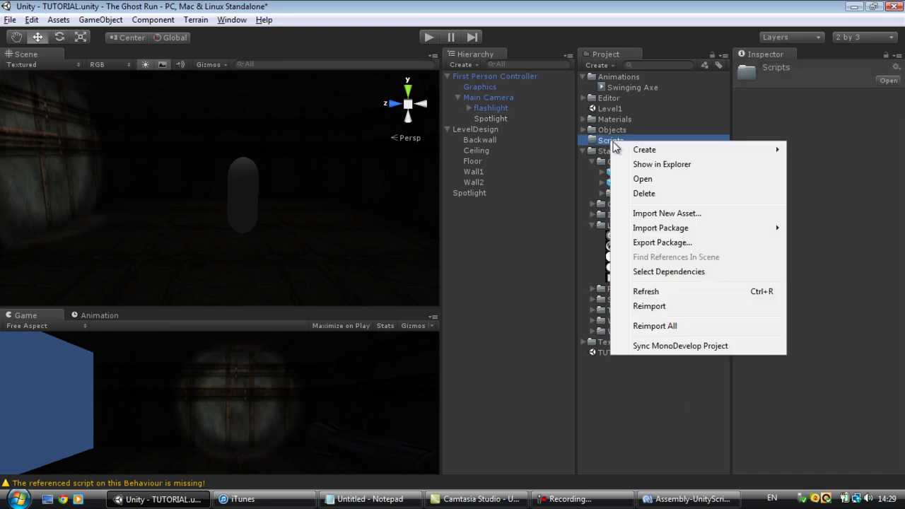
mouse_move(634, 152)
left_click(556, 170)
type("Flashlight")
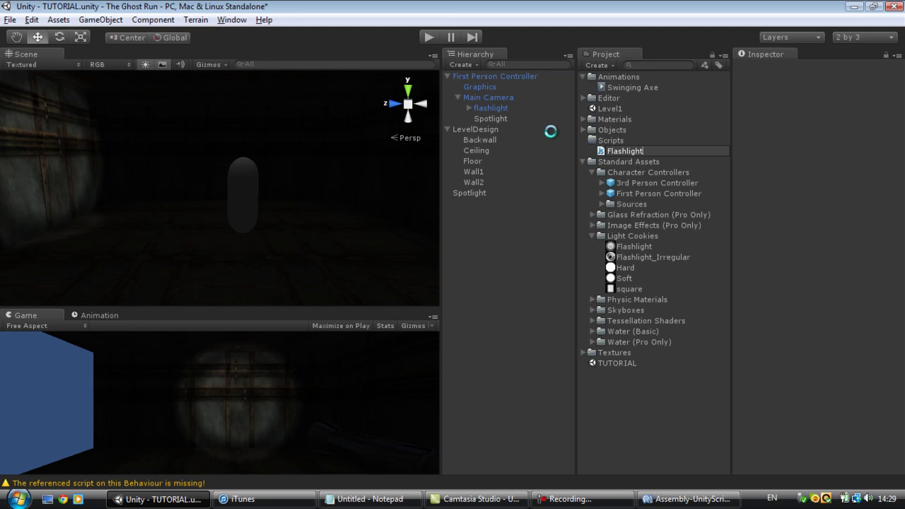
left_click(812, 79)
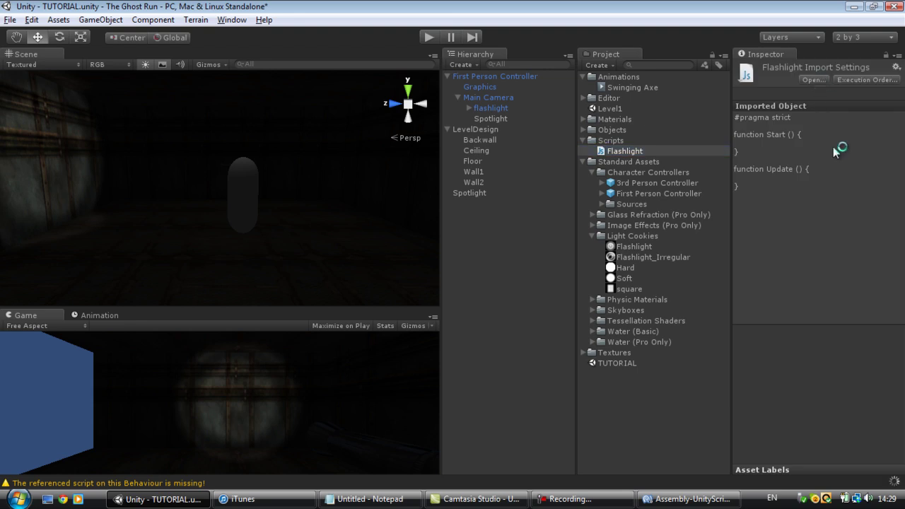
left_click(671, 499)
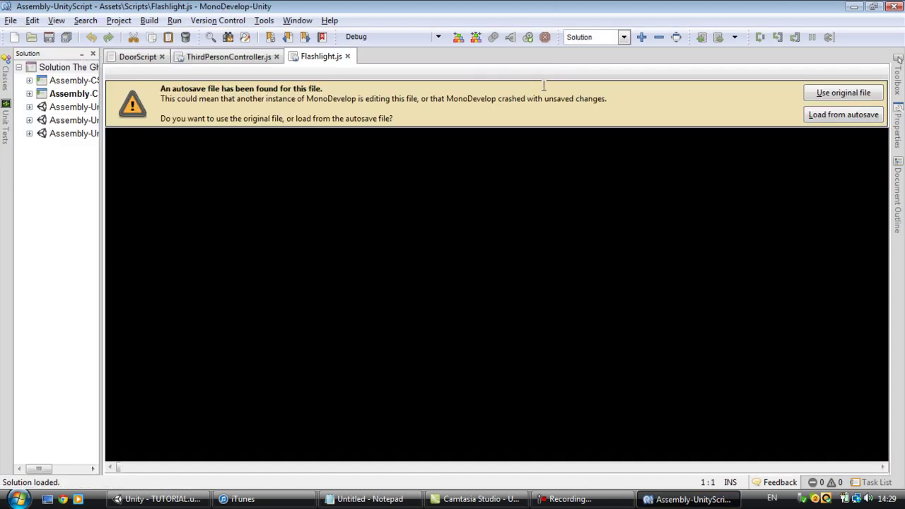
Keep the original Flashlight.js instead of the autosave and delete the template code
left_click(856, 94)
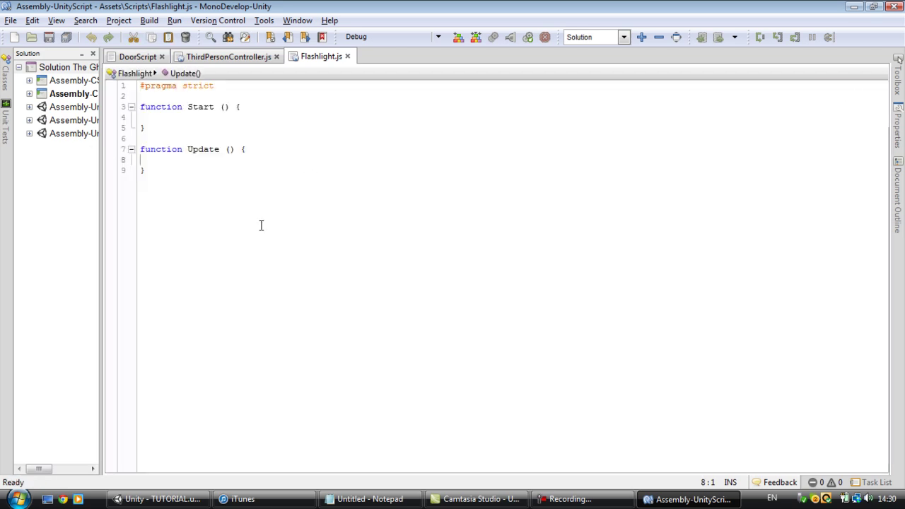
left_click_drag(214, 166, 119, 262)
key("ctrl+a")
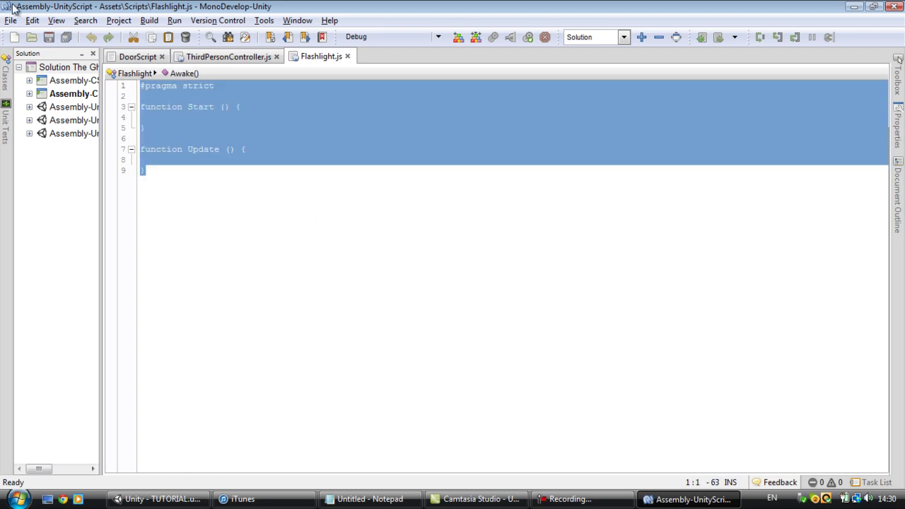
key("Delete")
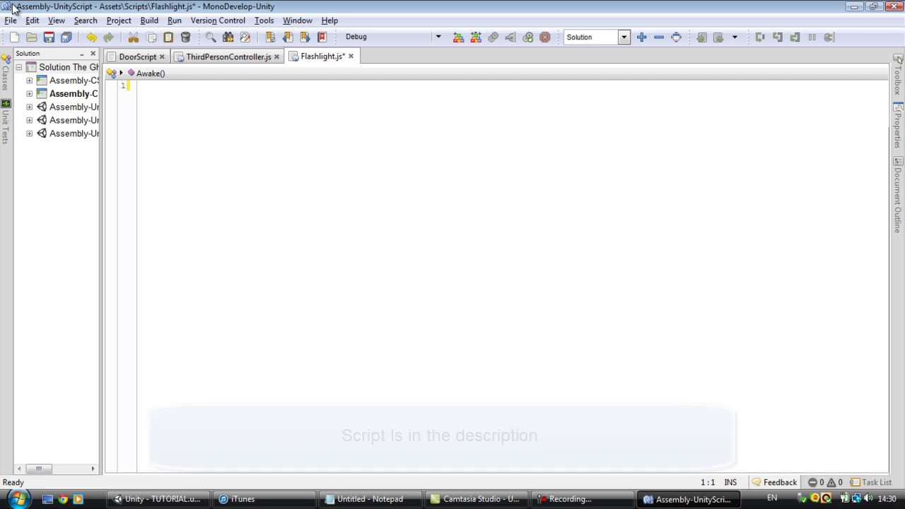
Write 'var flashlight : Light;' on line 1 with blank lines below
type("var ")
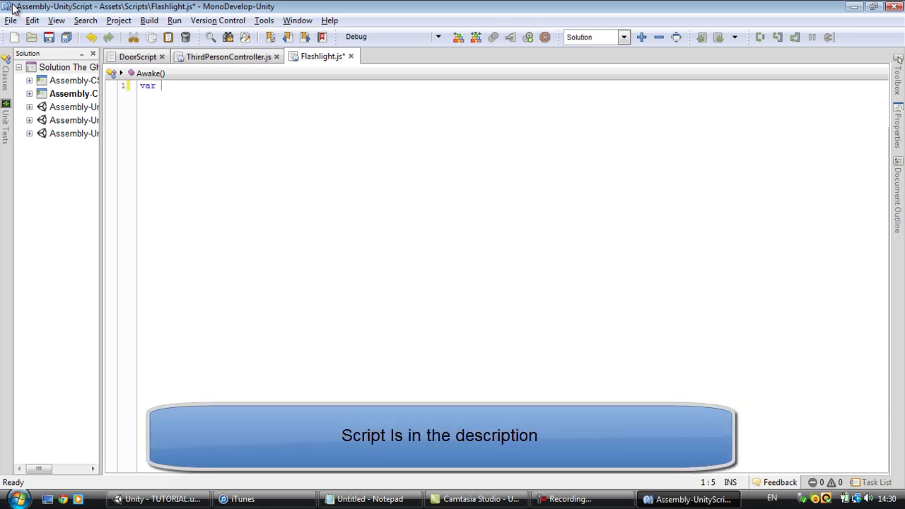
type("flashlight ")
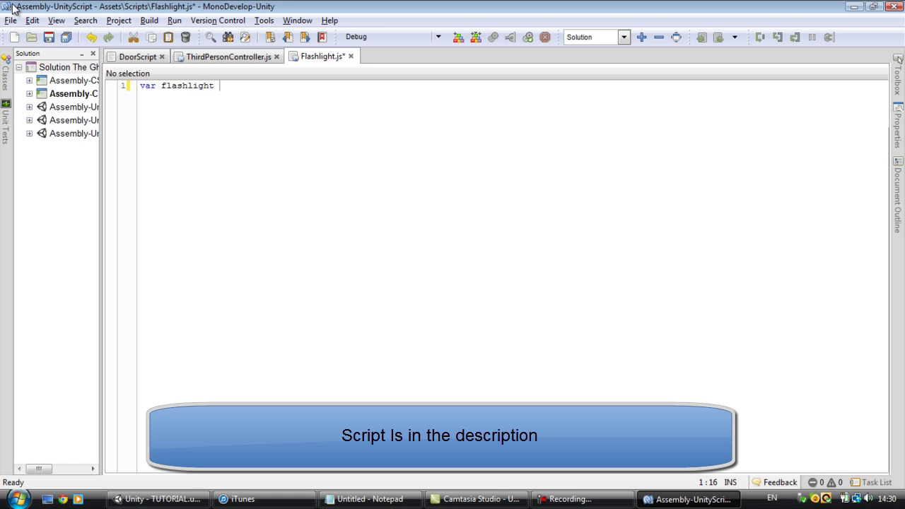
type(": Lug")
key("BackSpace")
key("BackSpace")
type("ight")
key("Return")
key("Return")
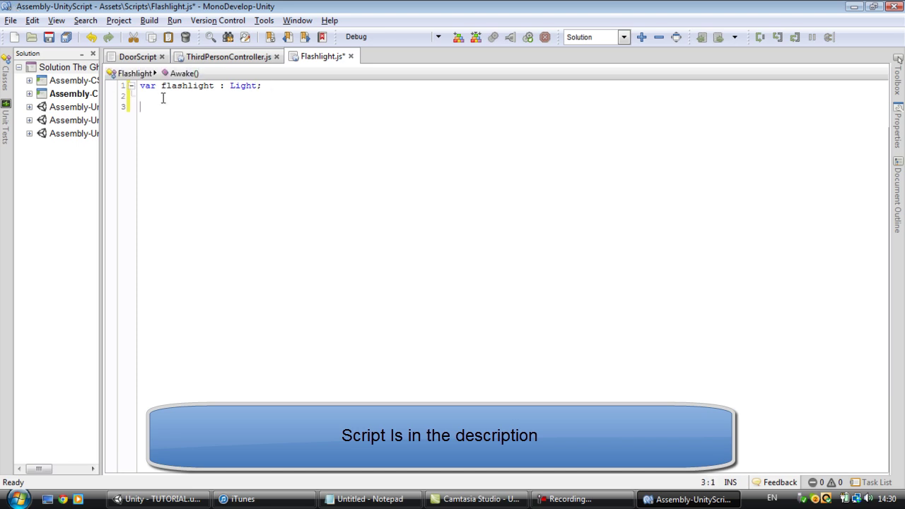
mouse_move(162, 85)
left_mouse_down()
mouse_move(112, 101)
mouse_move(211, 80)
left_mouse_up()
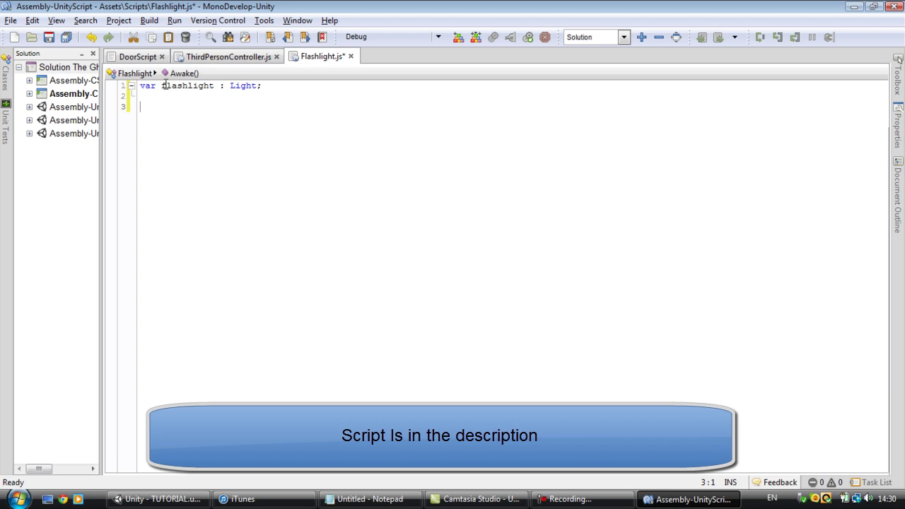
left_click(210, 105)
left_click_drag(228, 85, 260, 86)
left_click(278, 85)
key("Return")
key("Return")
Add a Start function containing 'flashlight = GetComponent("Light");'
type("function Start ")
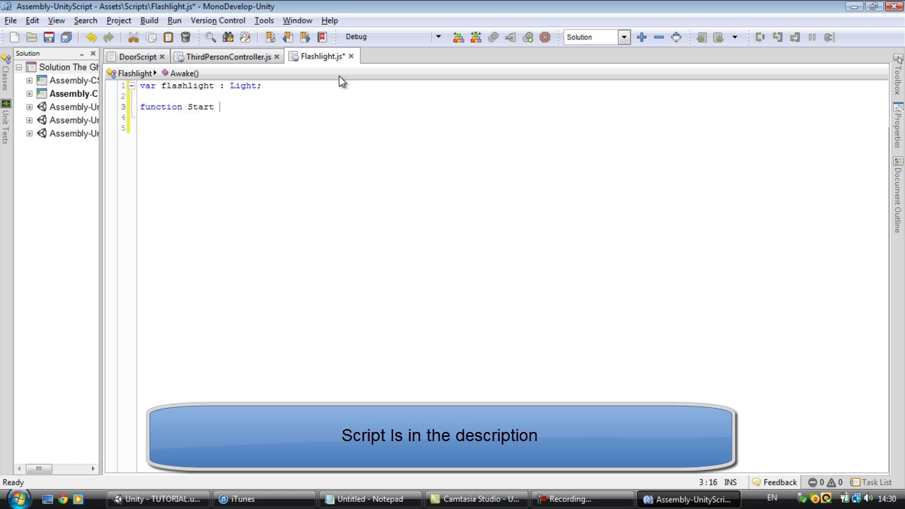
type("() {")
key("Return")
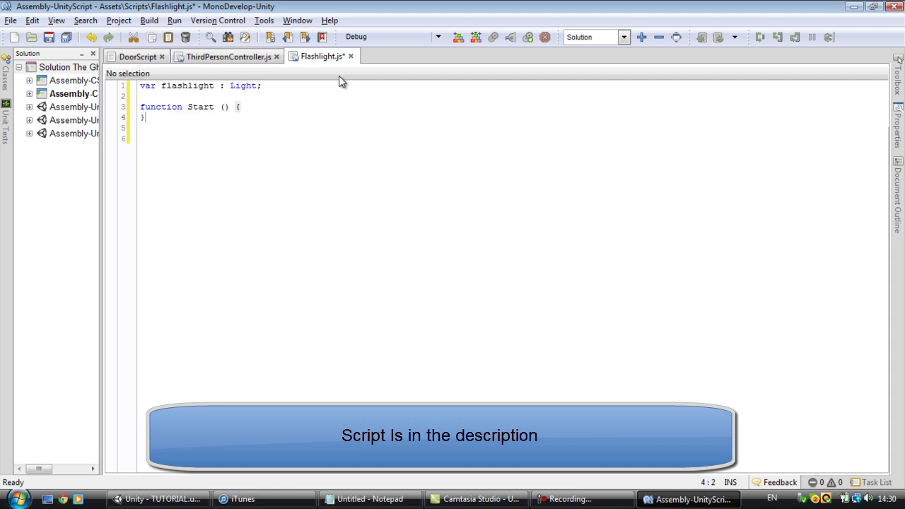
key("Return")
key("Return")
key("Up")
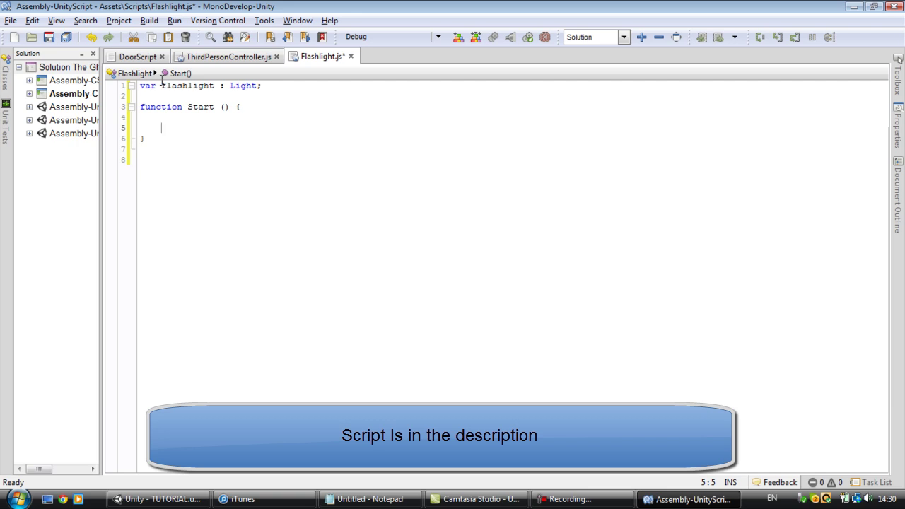
type("flashlight")
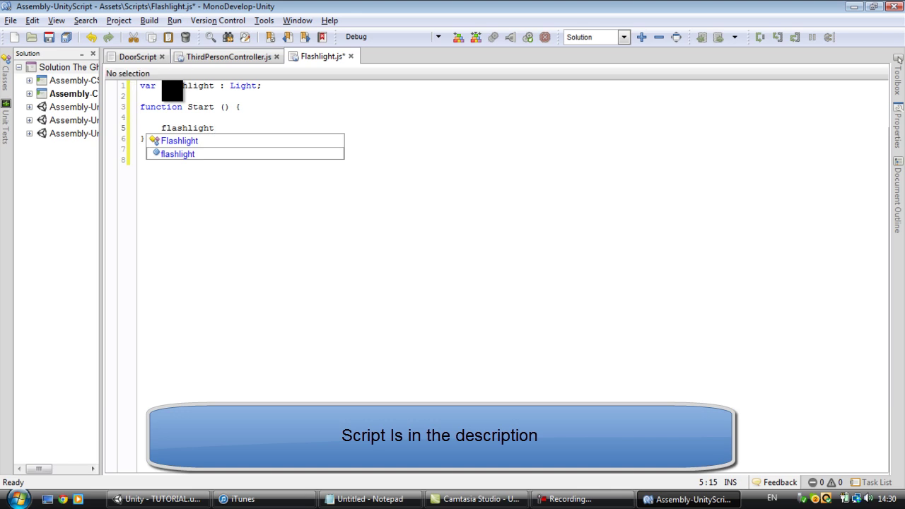
type(" = ")
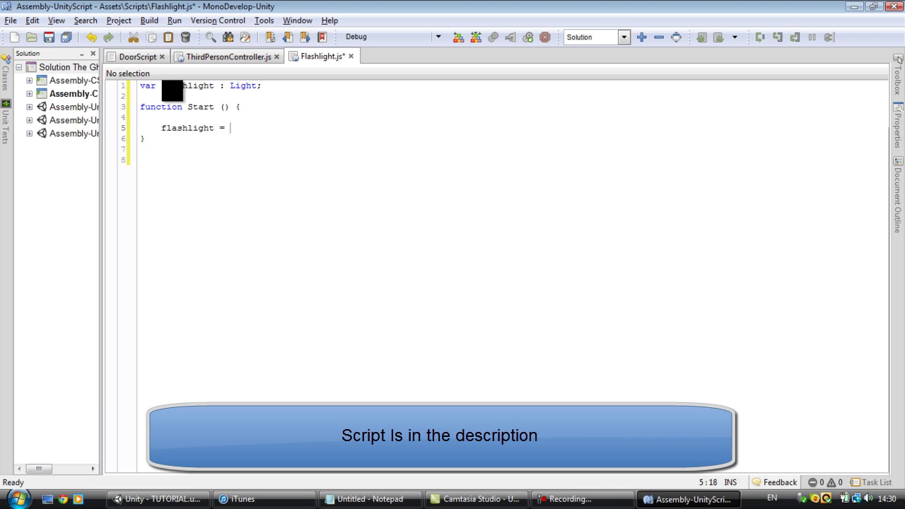
type("get")
key("Down")
key("Return")
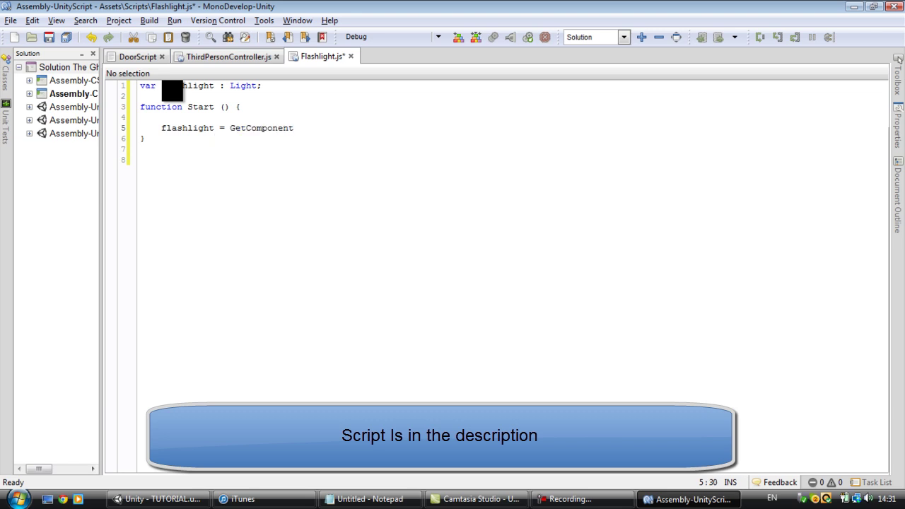
type("(")
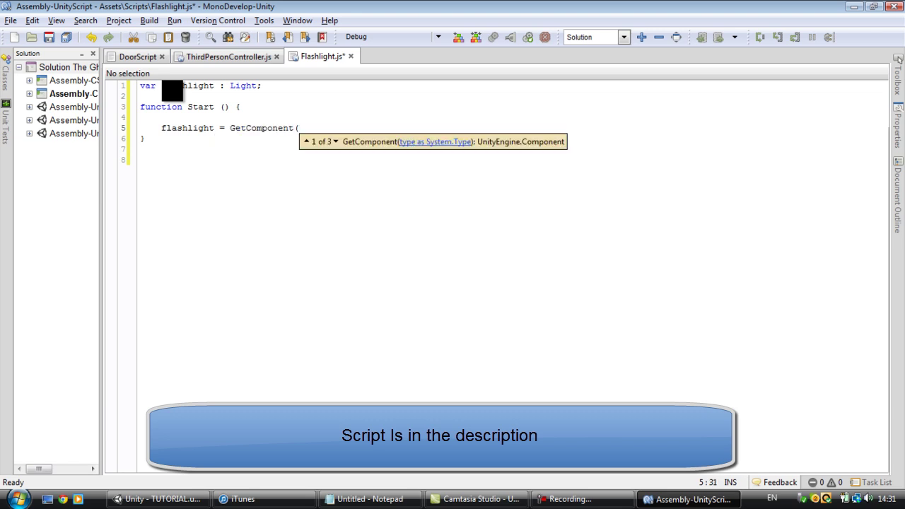
type("\"Light")
type("\")")
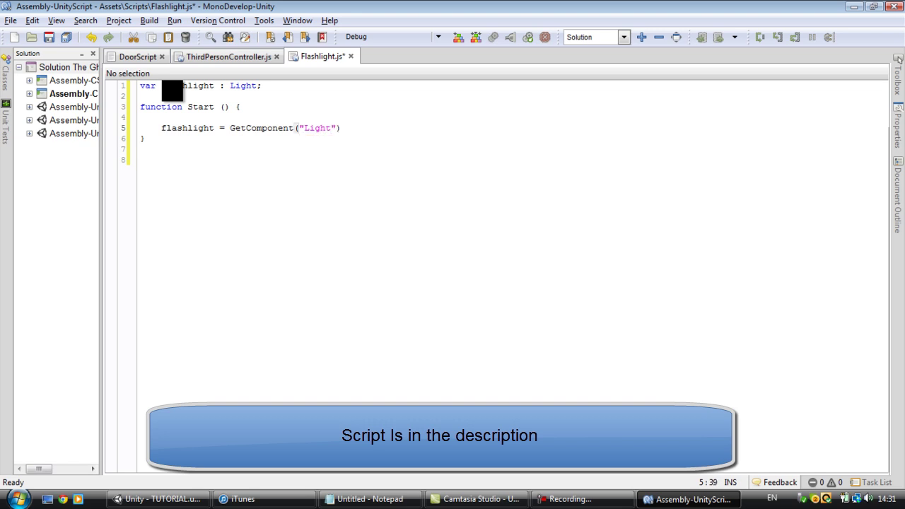
type(";")
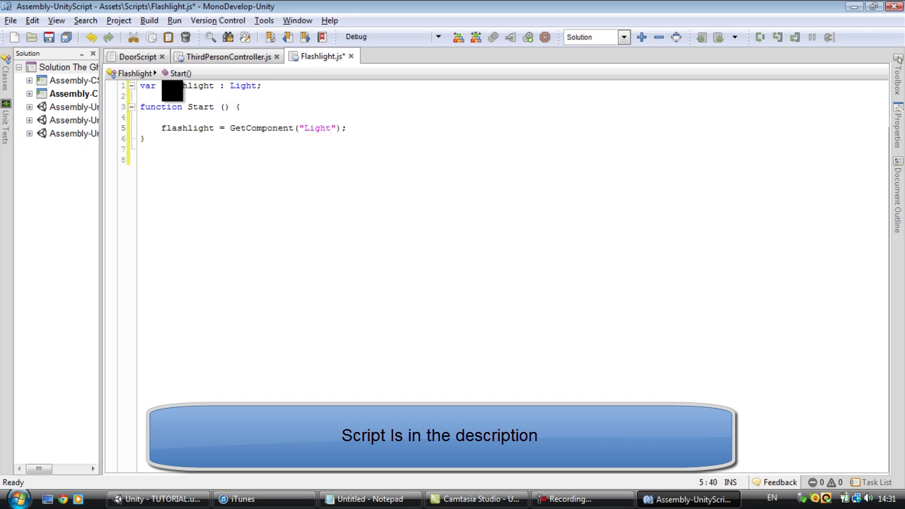
key("Return")
Begin 'function Update () {' below the Start function
left_click(145, 149)
key("Return")
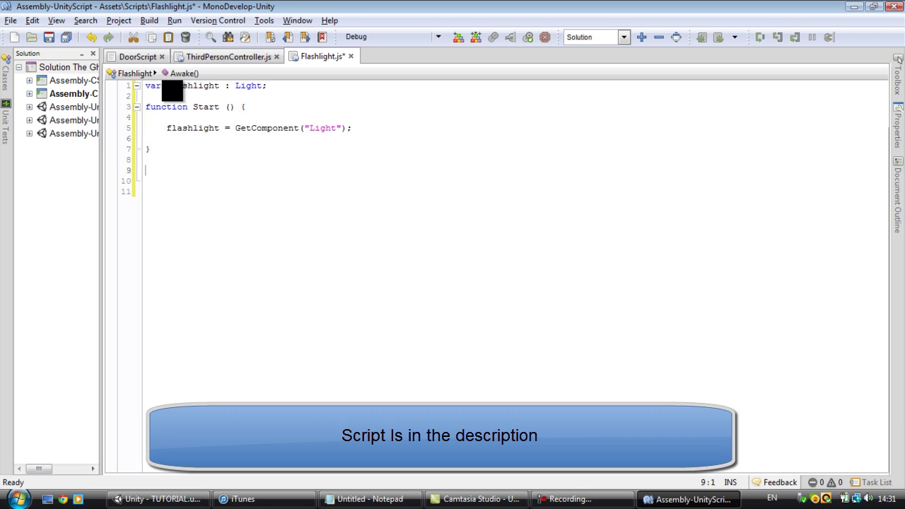
type("function ")
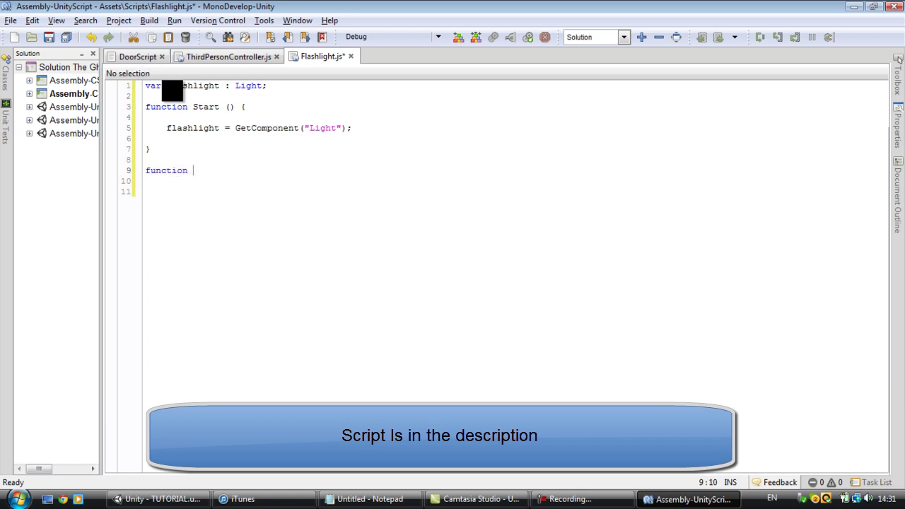
type("Update () {")
Inside Update, write 'if (Input.GetMouseButtonDown(0)) {' and open an indented line in it
key("Return")
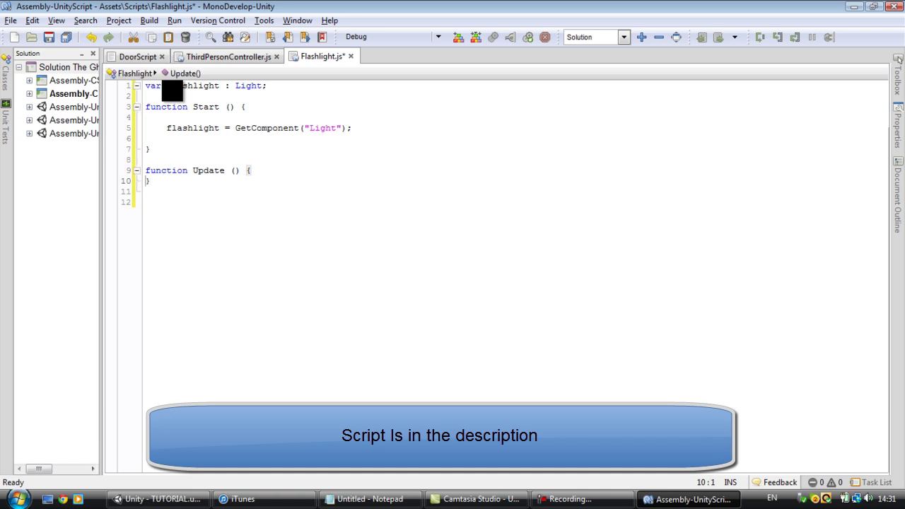
key("Return")
key("Return")
key("Return")
key("Up")
key("Tab")
type("if (")
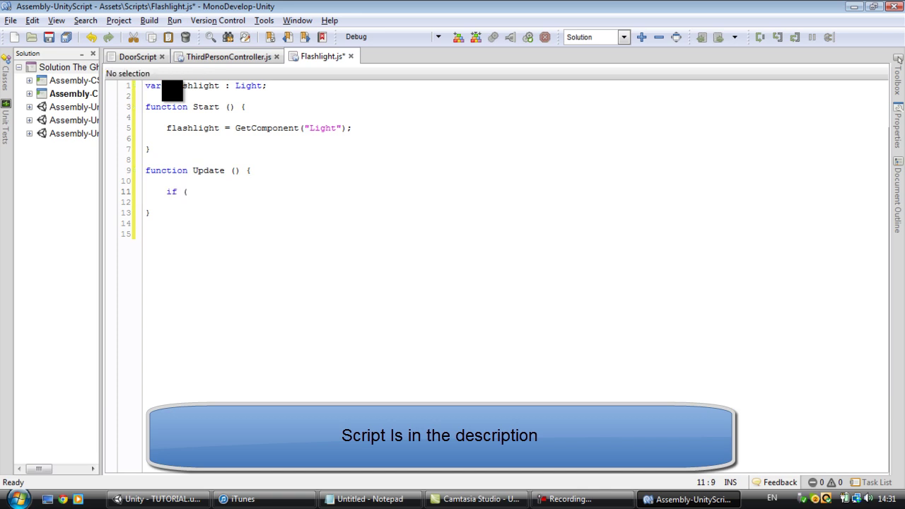
type("Input.")
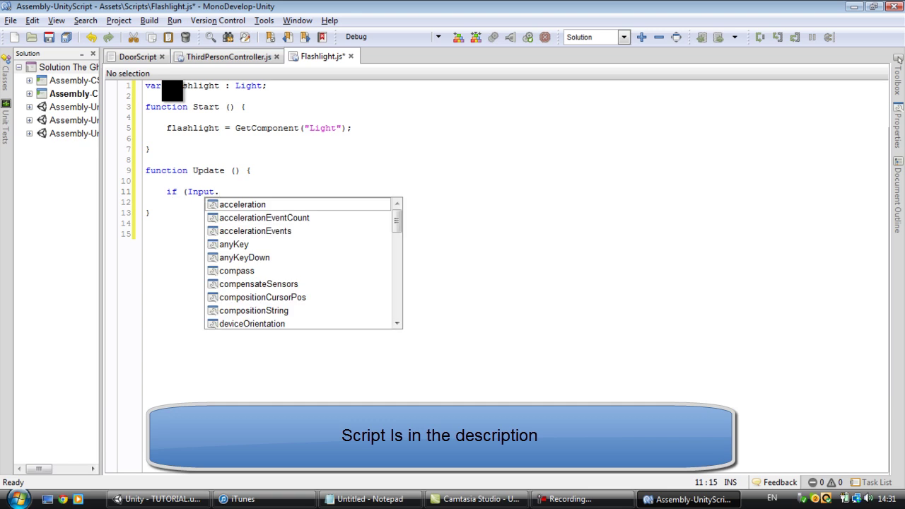
type("Get")
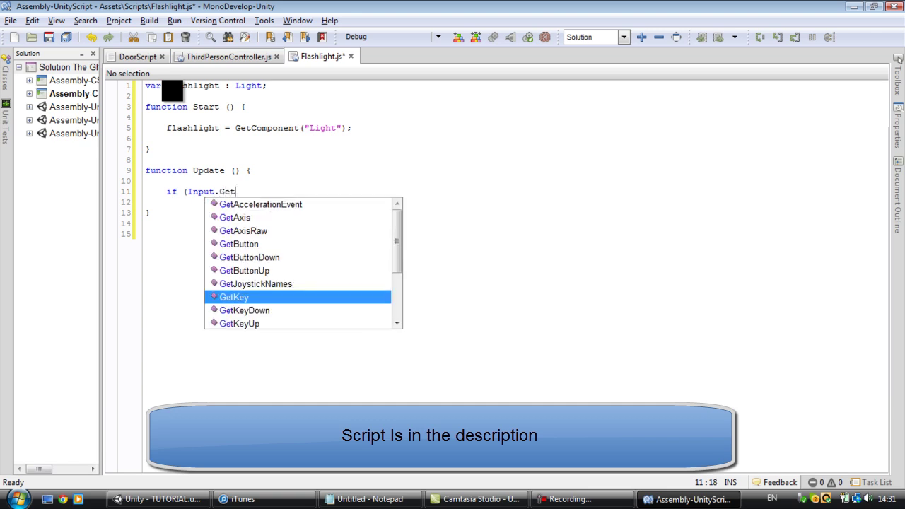
type("M")
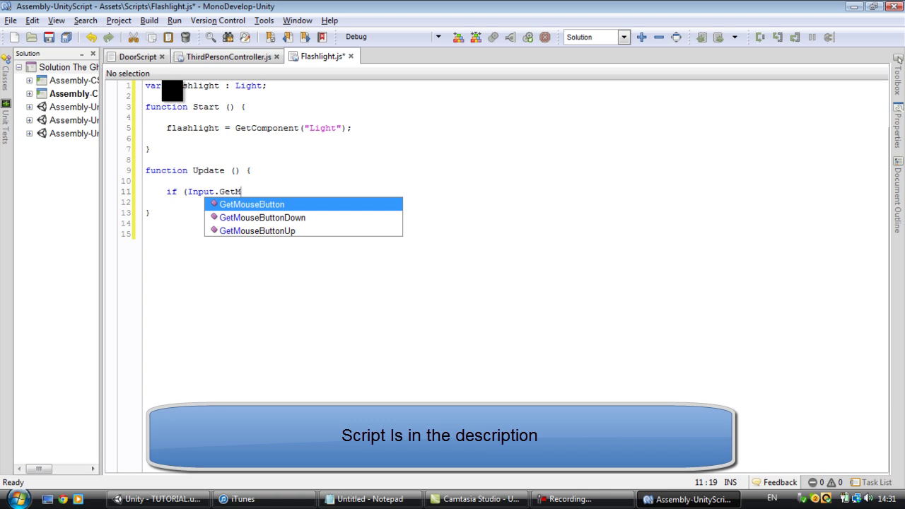
key("Down")
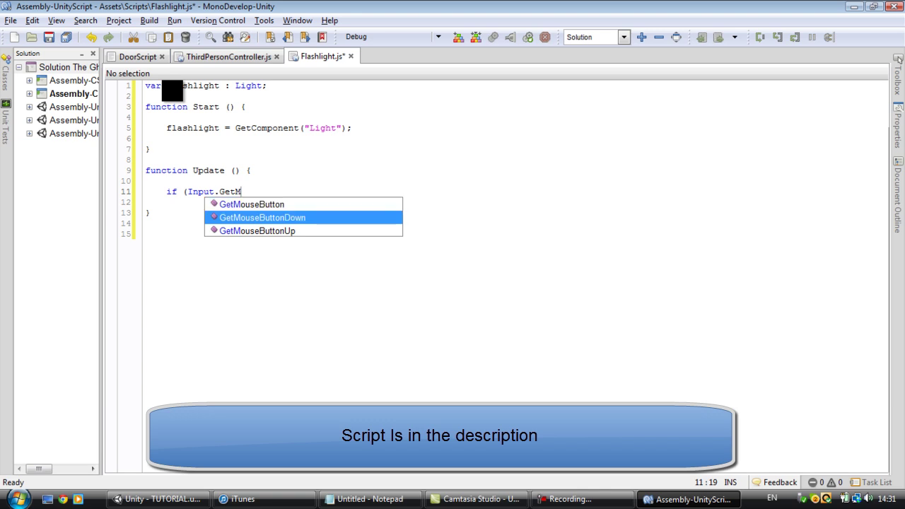
key("Return")
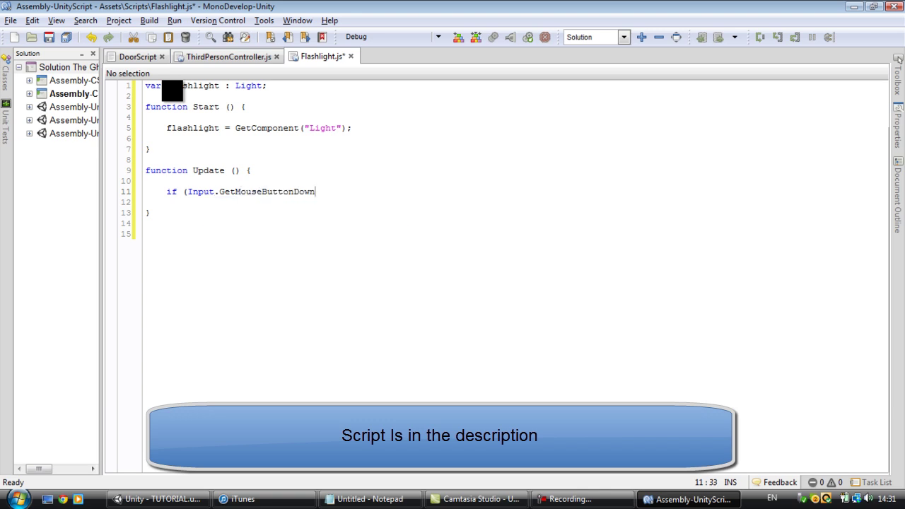
type("(")
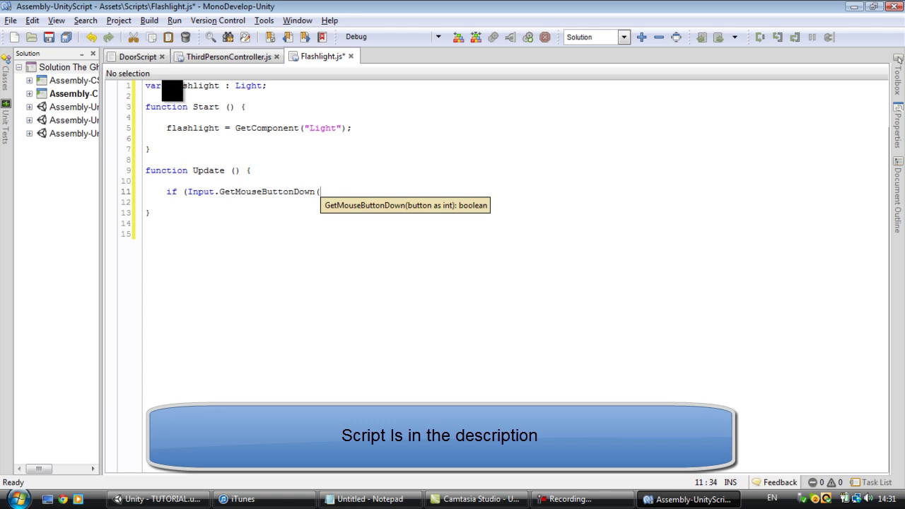
type("0)")
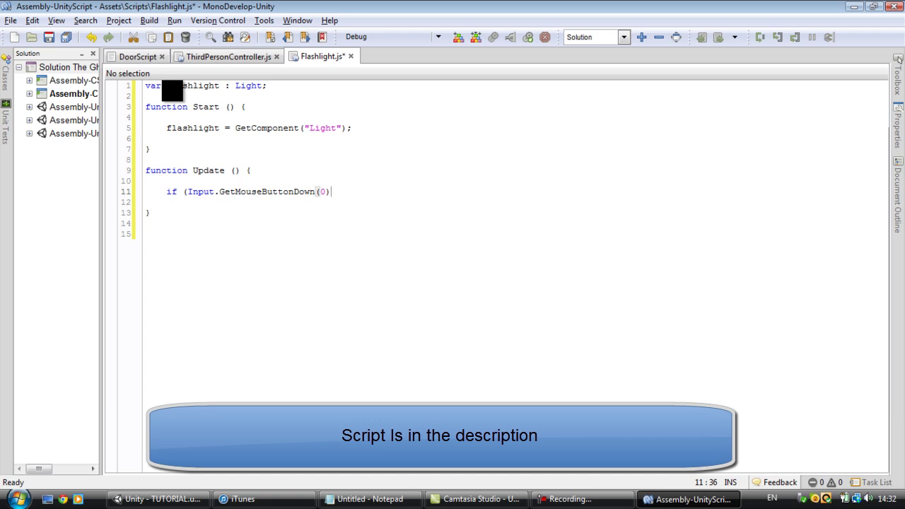
type(")")
type(" {")
key("Return")
key("Tab")
key("ctrl+space")
Add an inner 'if (flashlight.enabled)' block that sets flashlight.enabled = false
type("if ")
type("(flash")
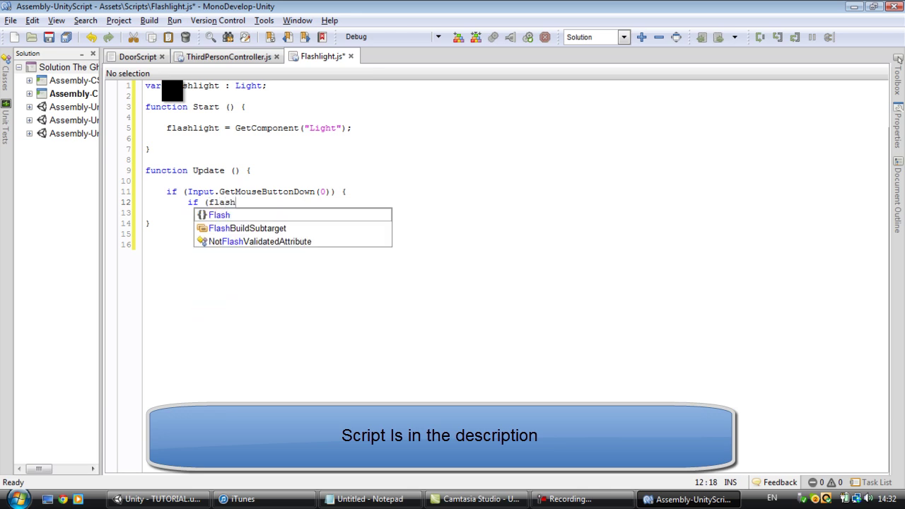
type("light")
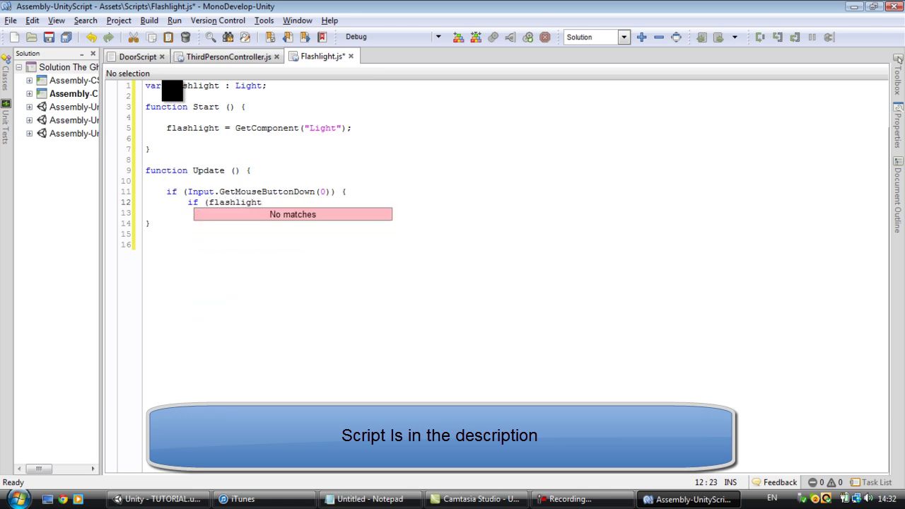
type(".ena")
key("Return")
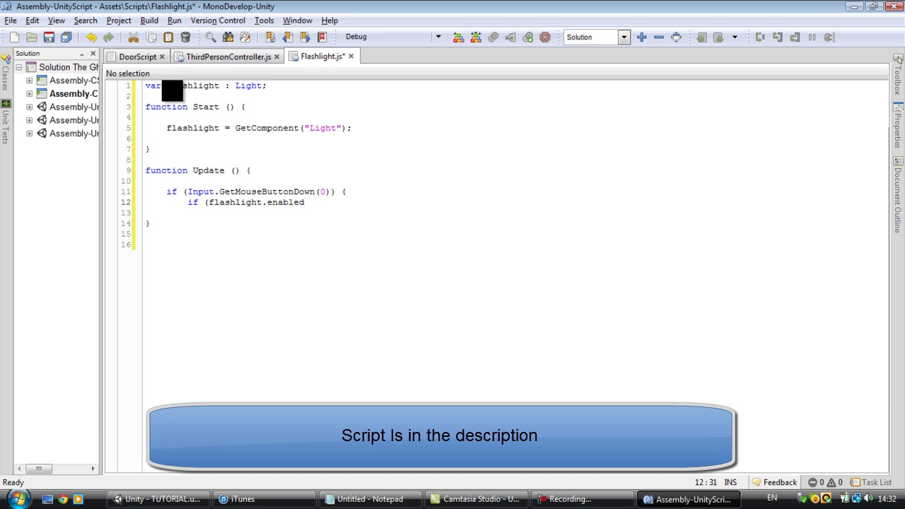
type(")")
type(" {")
key("Return")
key("Tab")
type("fla")
key("Return")
type(".en")
key("Return")
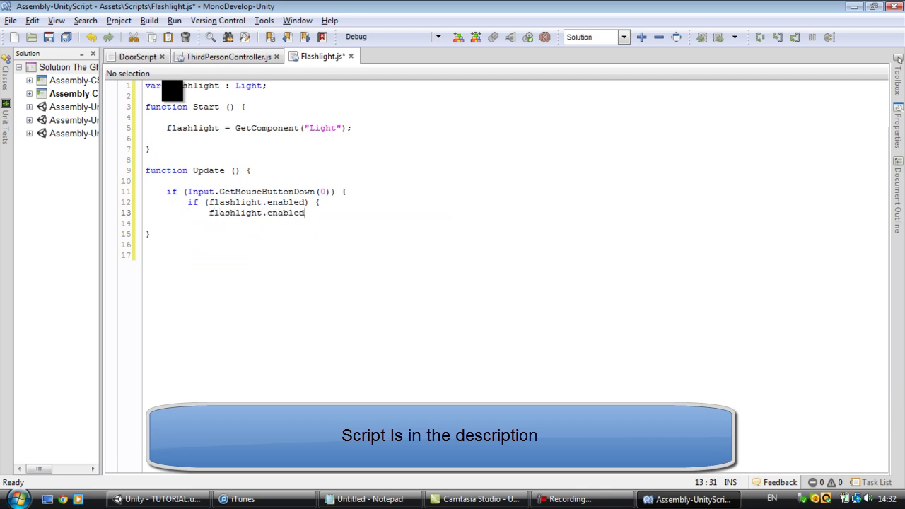
type(" = ")
type("false")
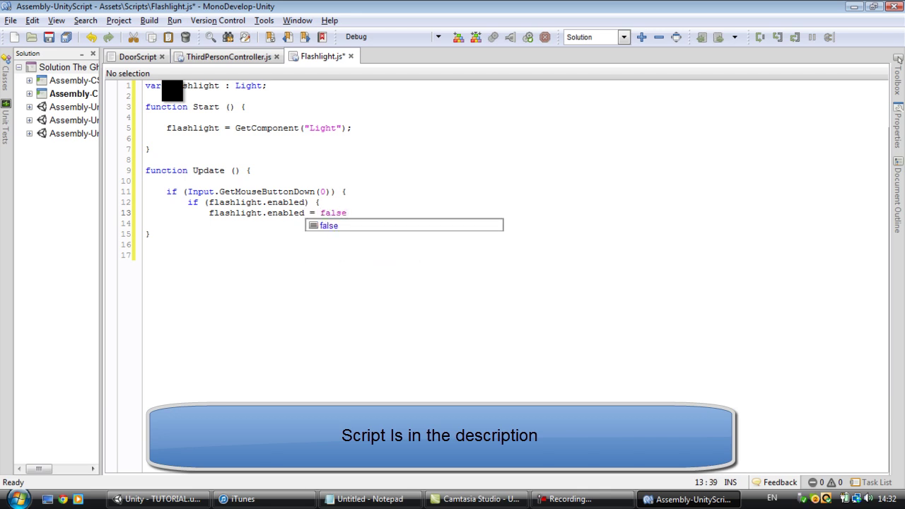
type(";")
key("Return")
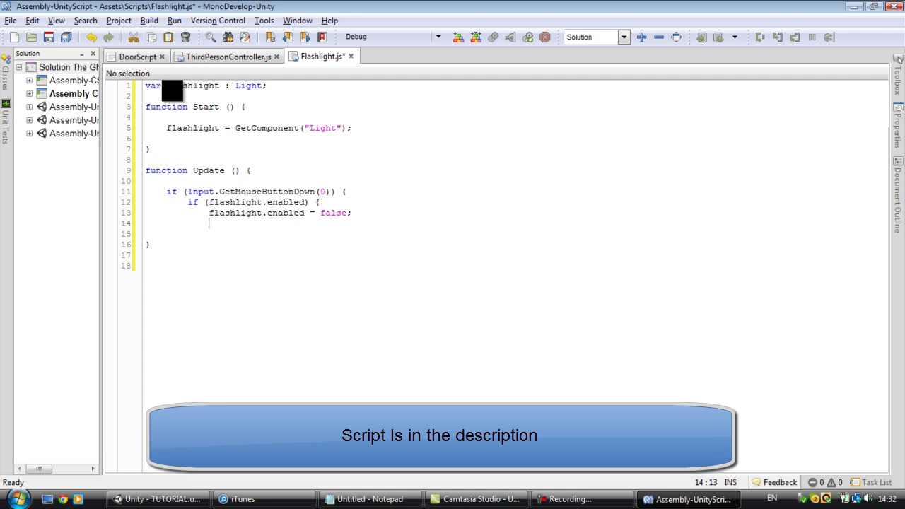
type("}")
key("Return")
Add an else block setting flashlight.enabled = true
type("else {")
key("Return")
type("fla")
key("Return")
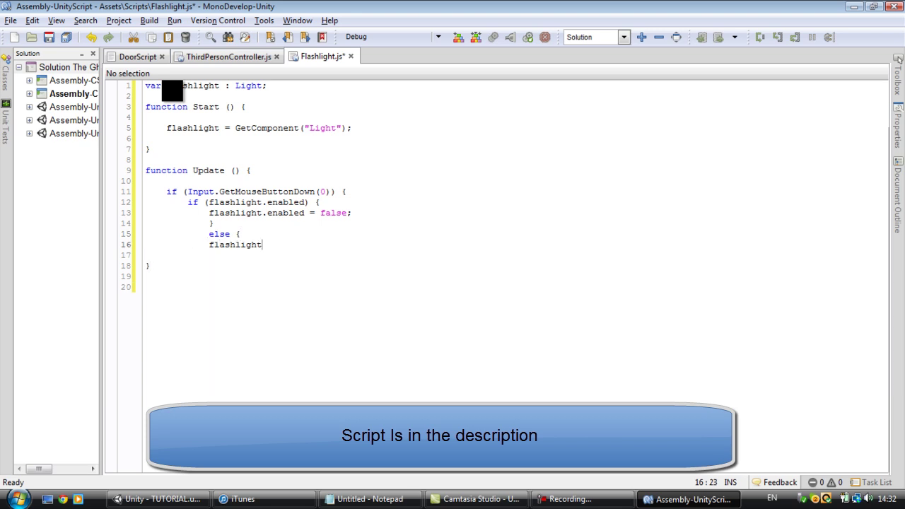
type(".ena")
key("Return")
type("= true;")
key("Return")
key("Return")
type("}")
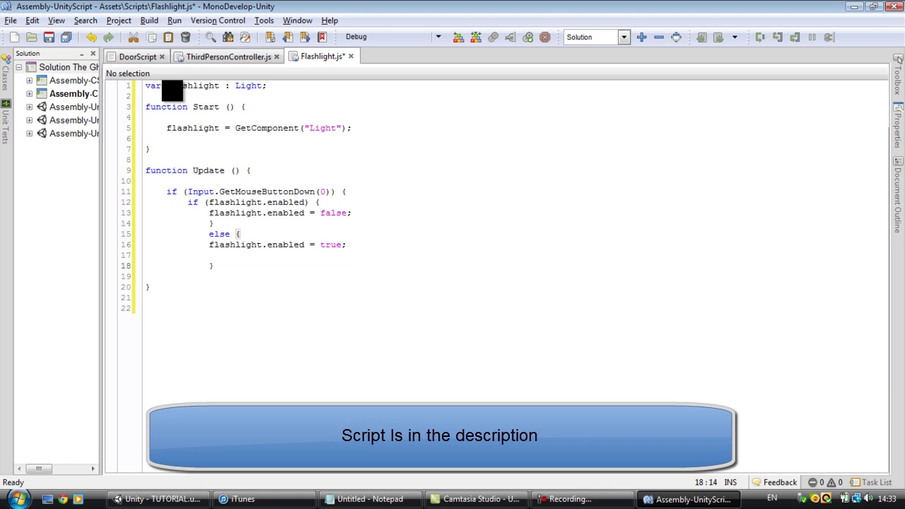
Close the remaining braces, fix their indentation, and save Flashlight.js
left_click(146, 276)
type("}")
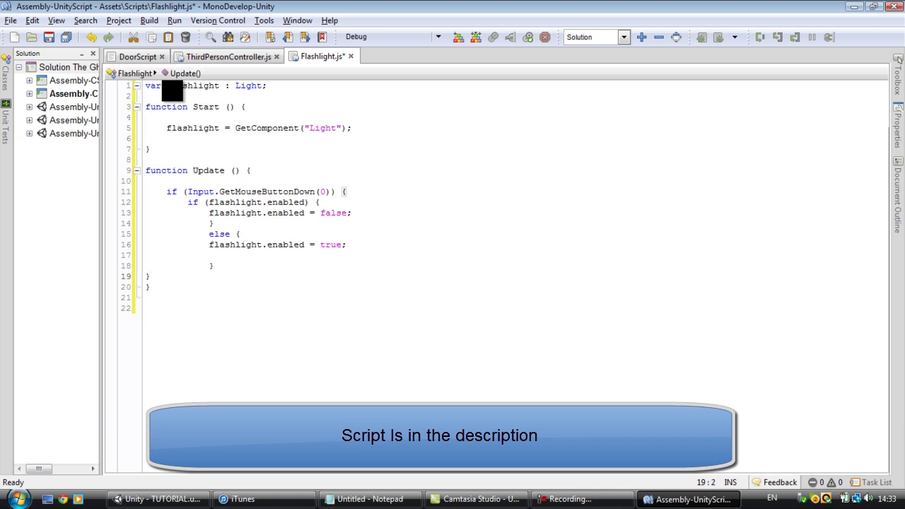
left_click(146, 277)
key("Tab")
left_click(209, 265)
key("BackSpace")
key("Down")
key("Down")
key("ctrl+s")
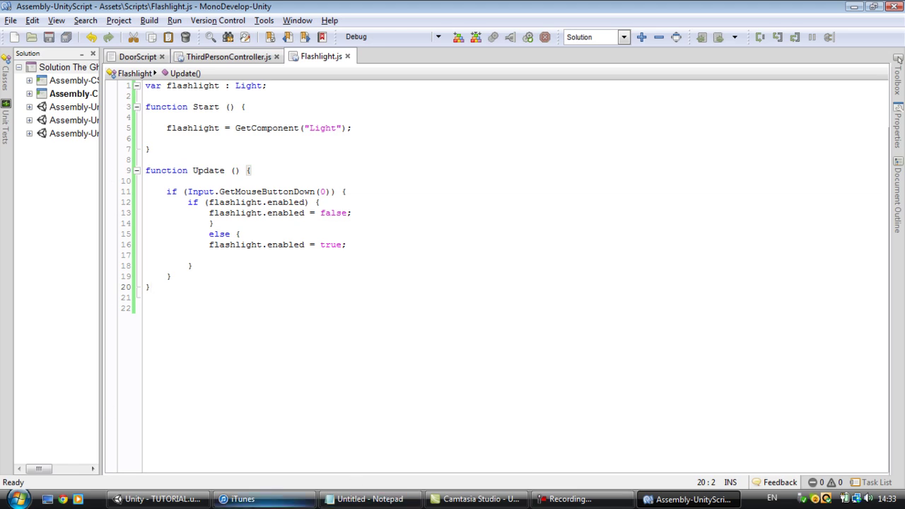
Back in Unity, clear the missing-script warning from the Console
left_click(188, 502)
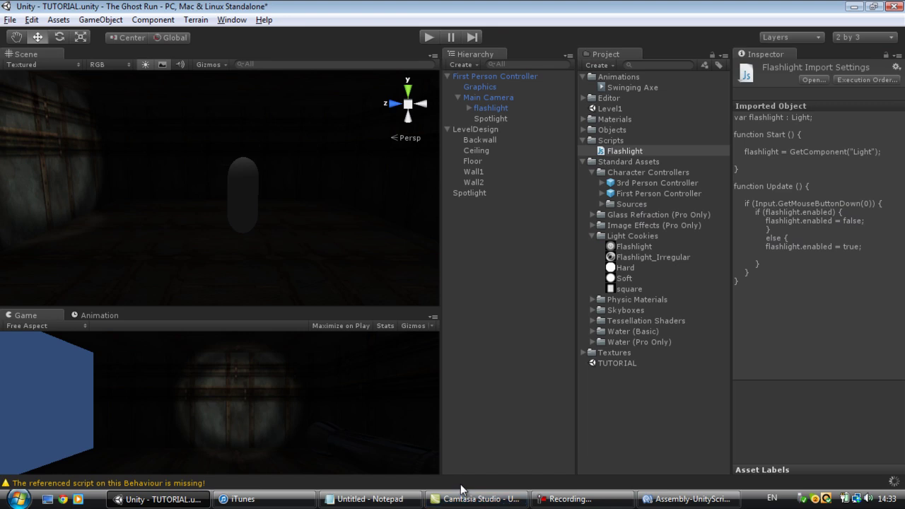
left_click(290, 482)
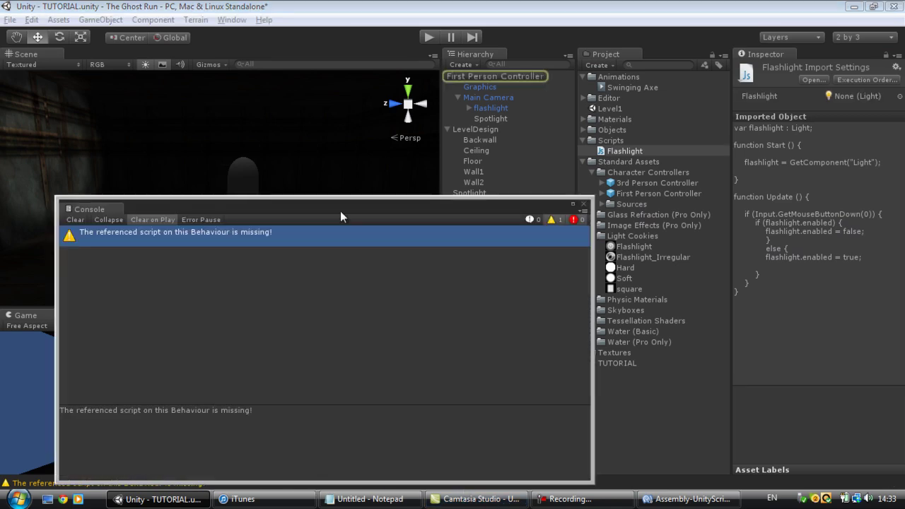
left_click(79, 221)
Remove the missing-script component from First Person Controller and select the Flashlight script
left_click(497, 84)
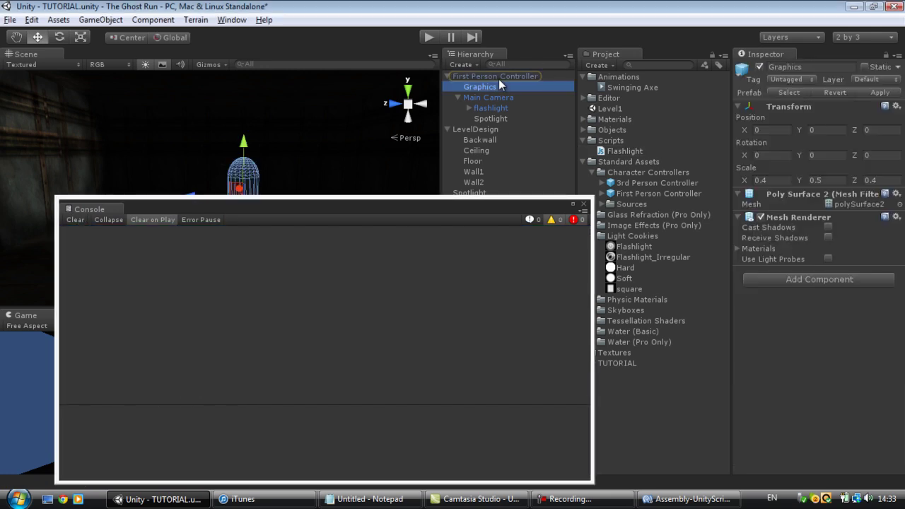
left_click(500, 76)
scroll(802, 357, "down", 5)
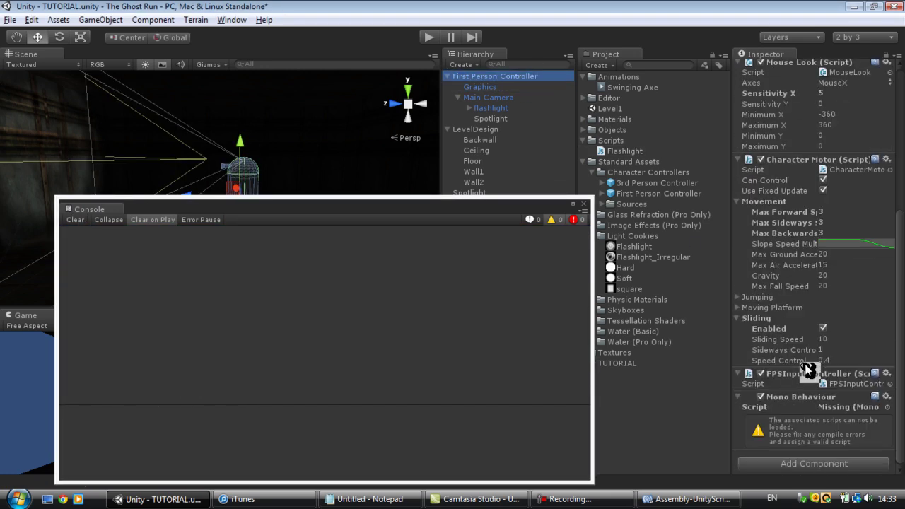
right_click(795, 395)
left_click(706, 295)
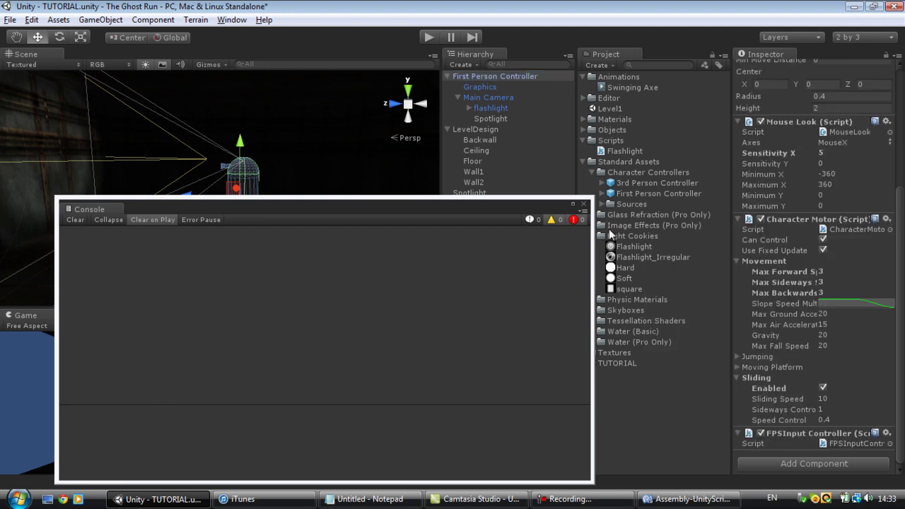
left_click(583, 205)
left_click(652, 409)
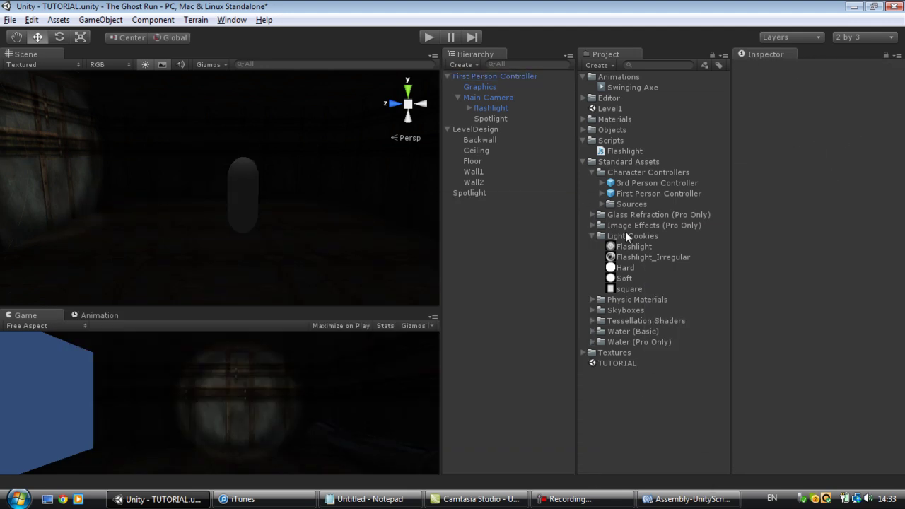
left_click(625, 152)
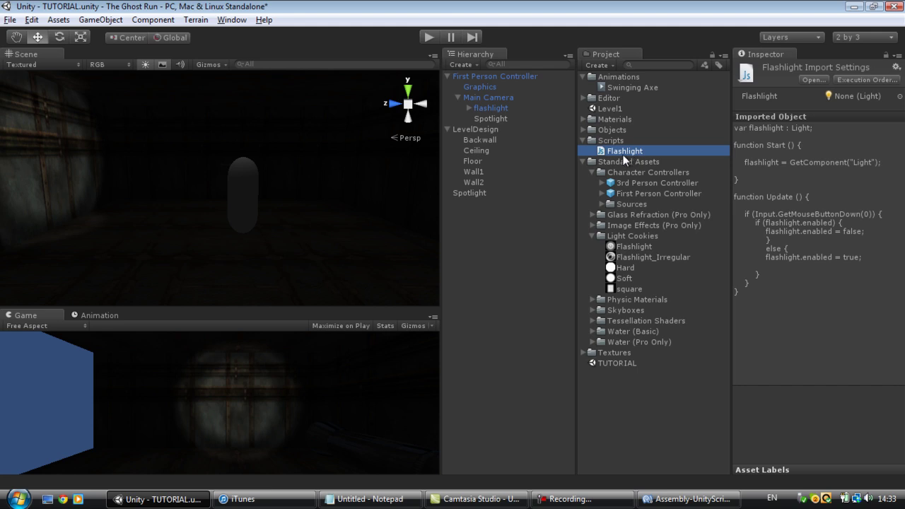
Attach the Flashlight script to the Spotlight and test toggling the light off in play mode
mouse_move(623, 155)
left_mouse_down()
mouse_move(495, 121)
mouse_move(557, 140)
mouse_move(843, 385)
left_mouse_up()
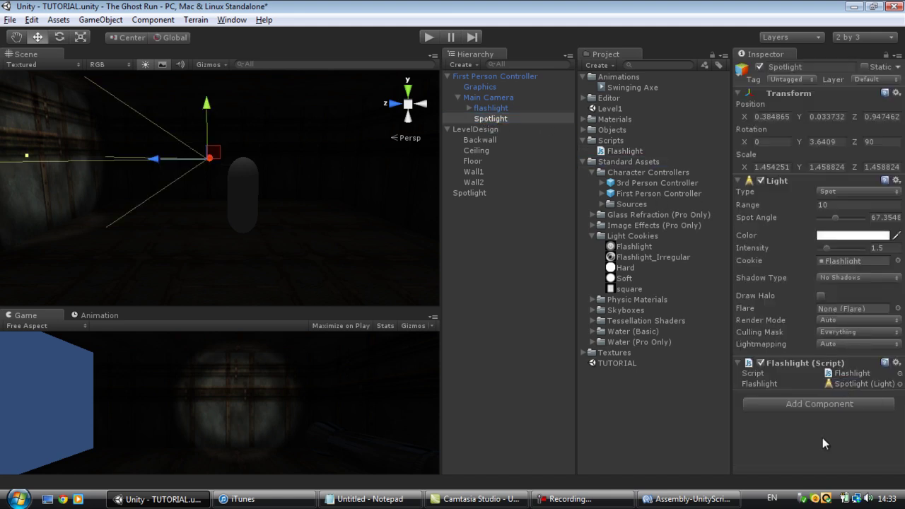
left_click(428, 38)
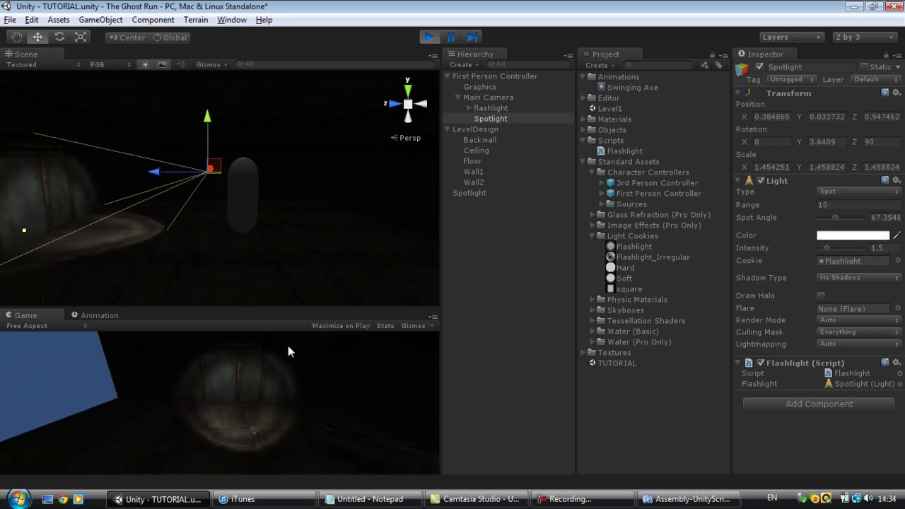
key("f")
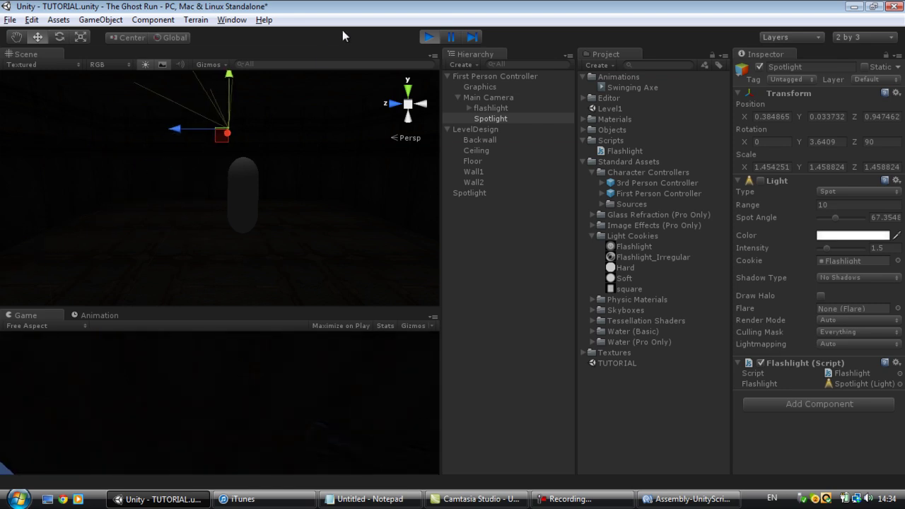
left_click(429, 37)
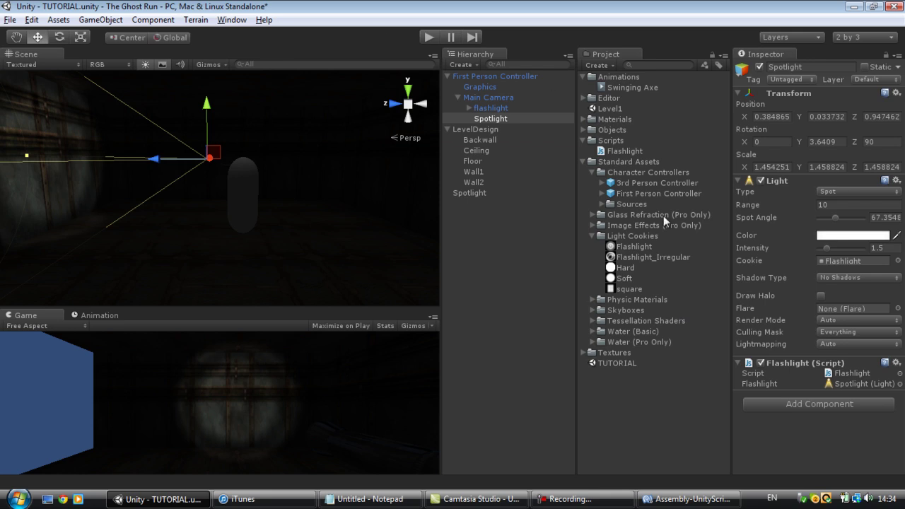
Collapse the Light Cookies folder and create a JavaScript named NoMouse inside the Scripts folder
left_click(592, 235)
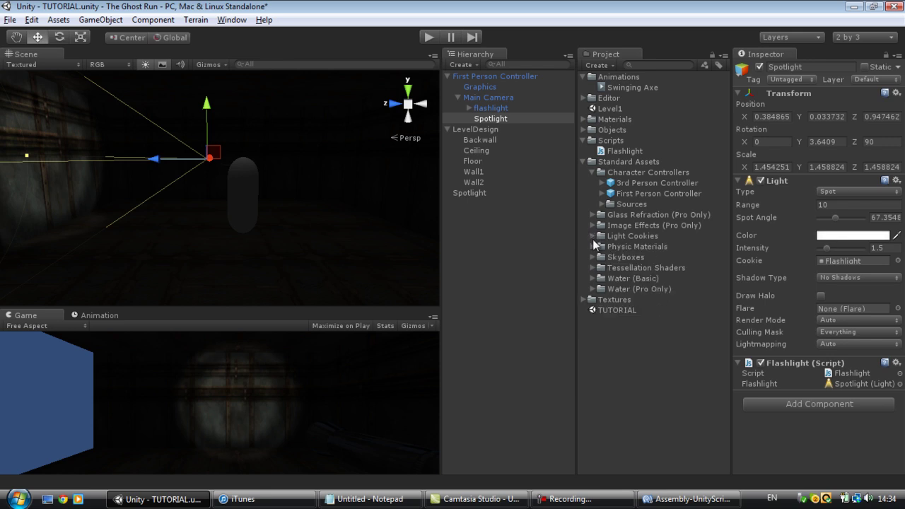
right_click(601, 139)
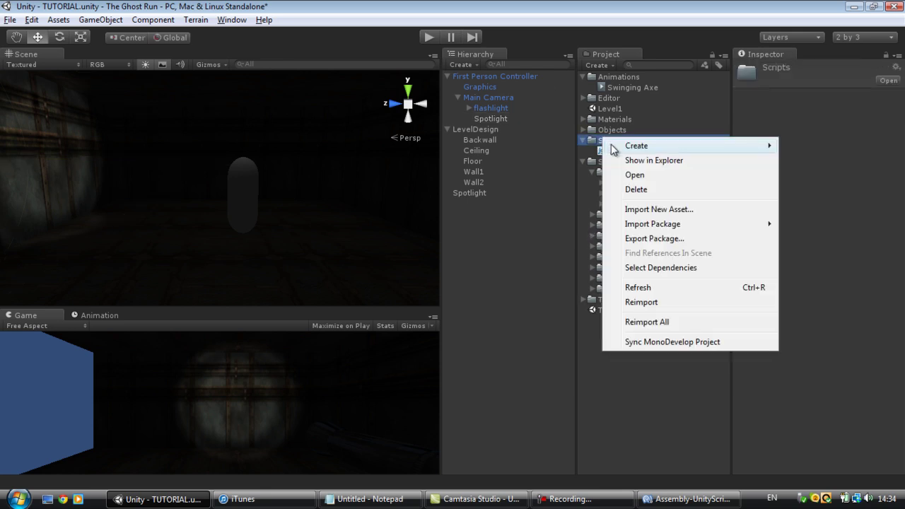
mouse_move(623, 149)
left_click(810, 165)
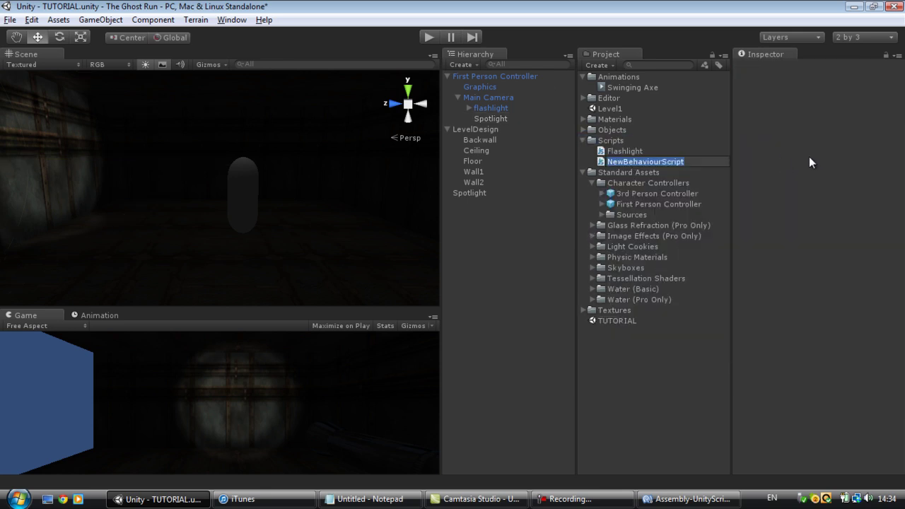
type("NoMouse")
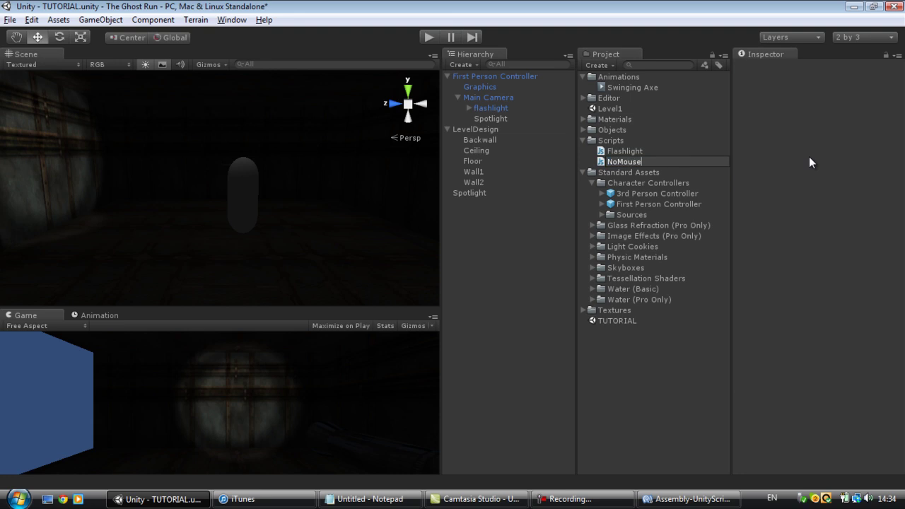
key("Return")
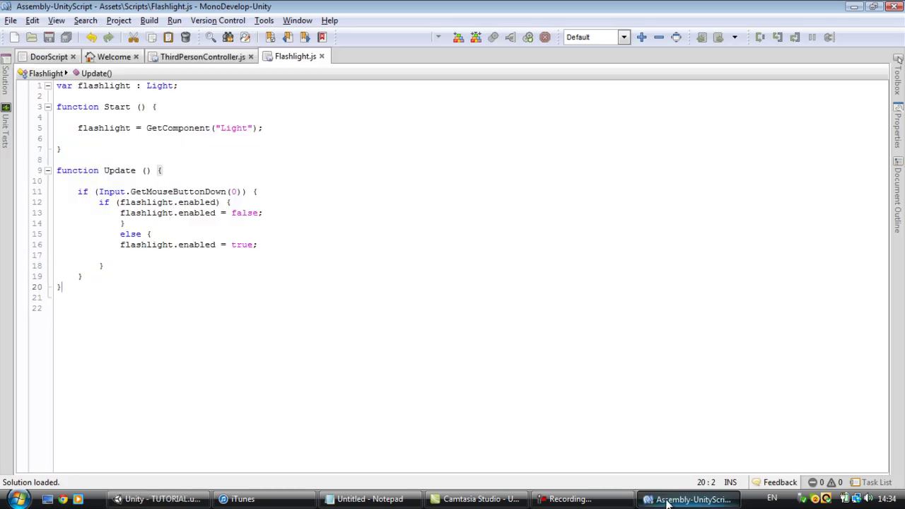
Replace the template code in NoMouse.js with 'Screen.showCursor = false;', save, and return to Unity
key("ctrl+a")
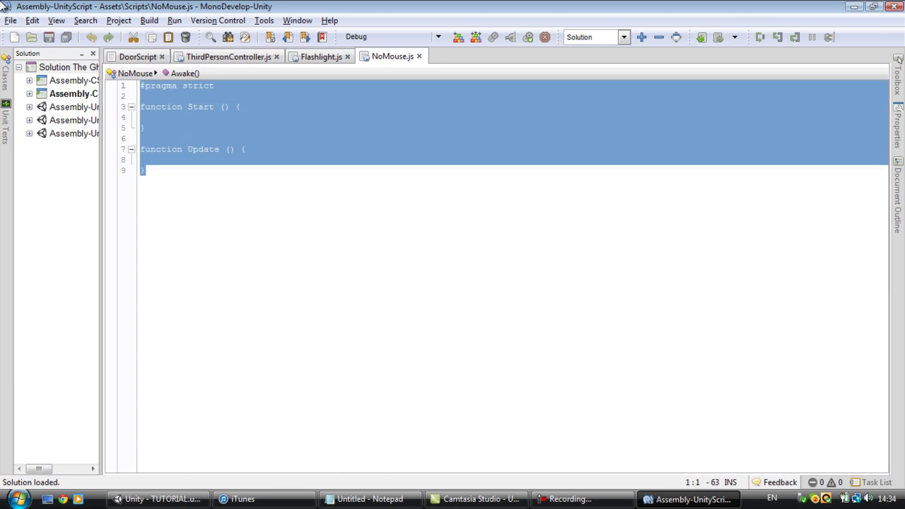
key("BackSpace")
type("Screen.Show")
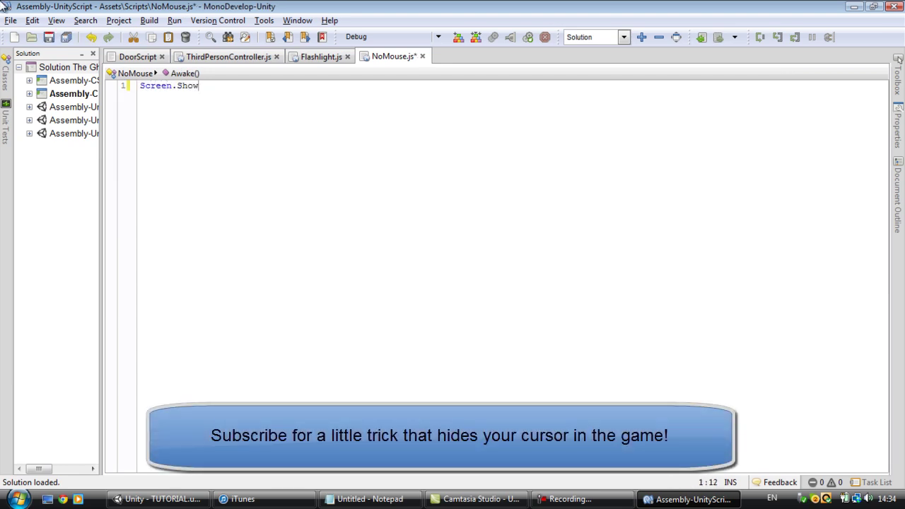
key("BackSpace")
key("BackSpace")
key("BackSpace")
type("showCursor = false")
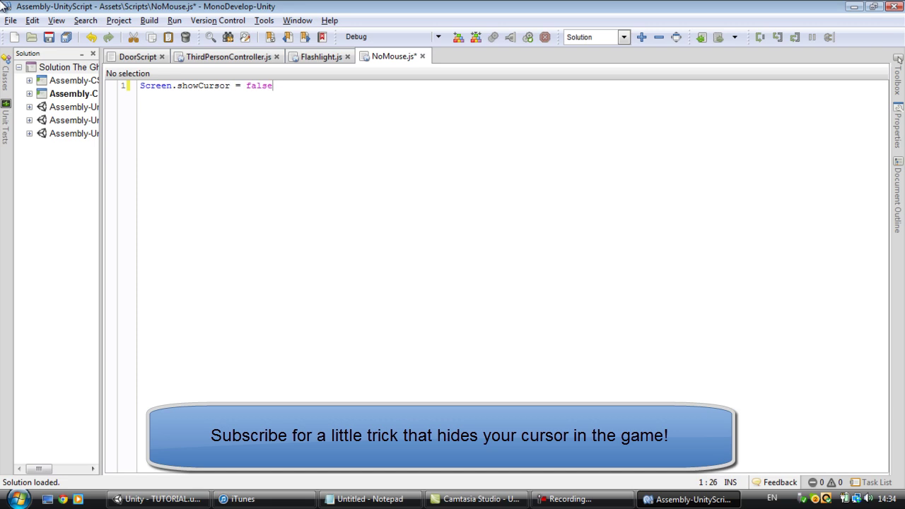
type(";")
key("ctrl+s")
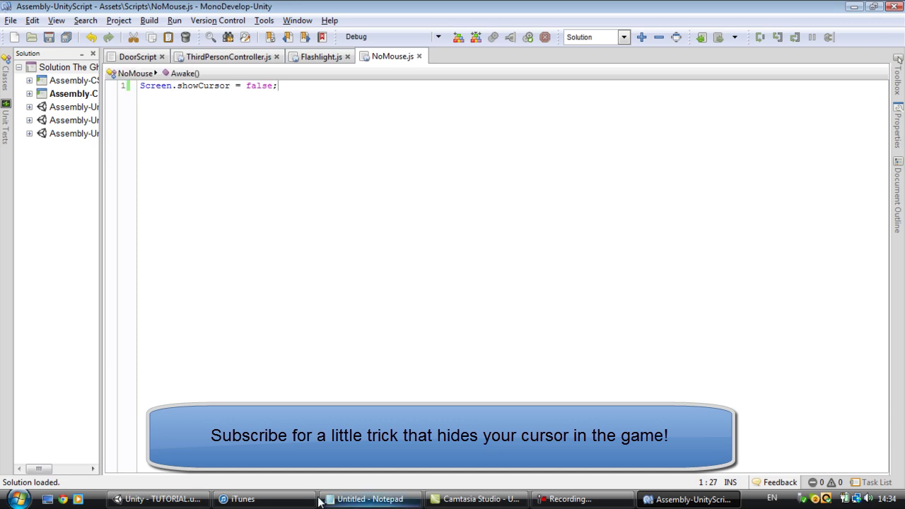
left_click(176, 502)
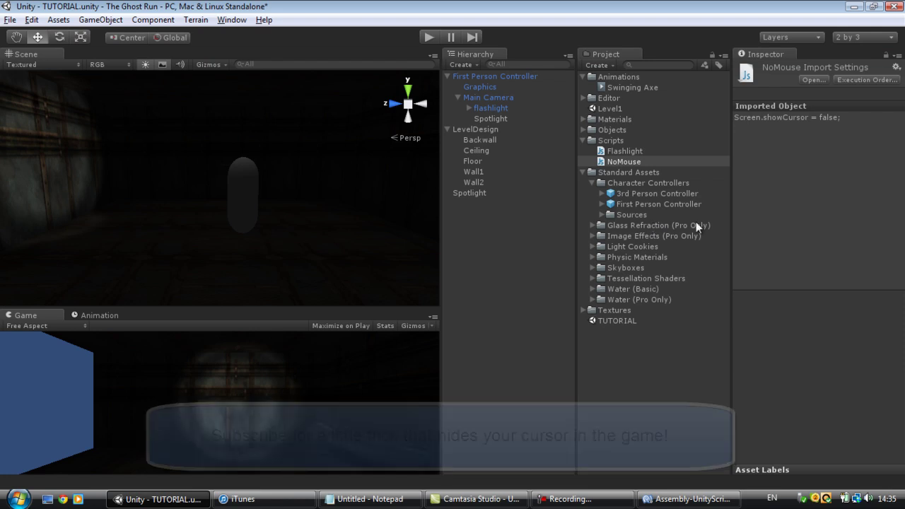
Attach NoMouse to the Graphics object and play-test the scene to confirm the cursor is hidden
left_click_drag(636, 162, 478, 80)
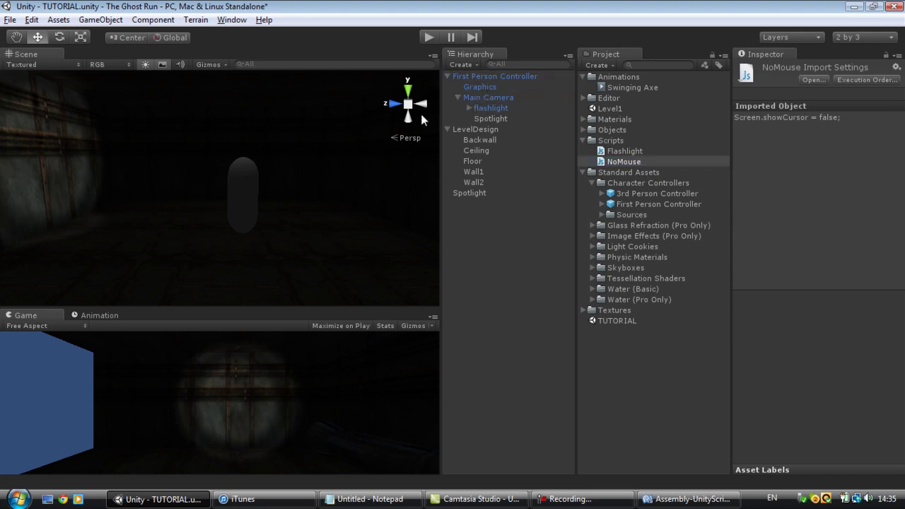
key("ctrl+p")
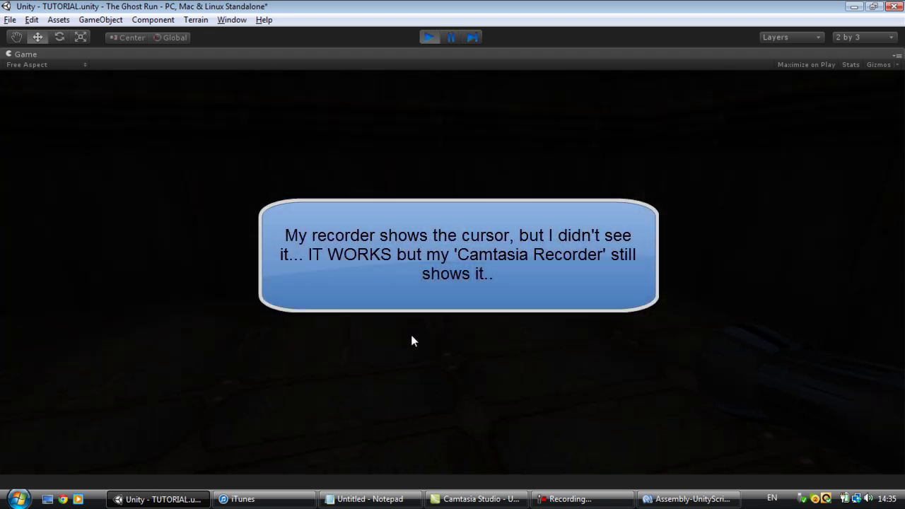
left_click(428, 37)
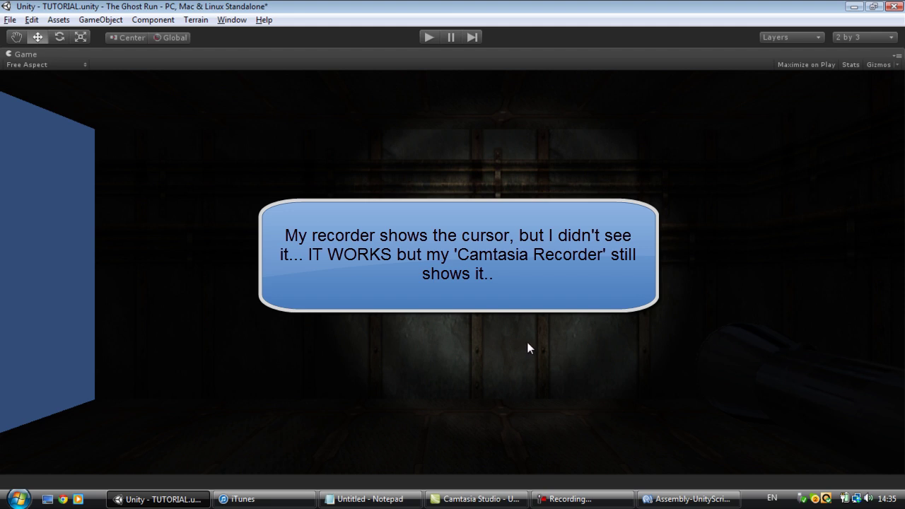
left_click(590, 503)
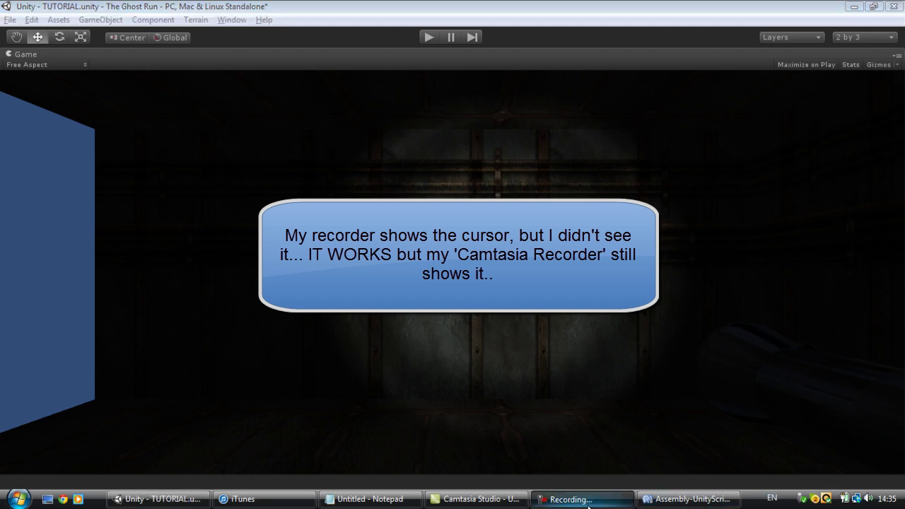
left_click(602, 404)
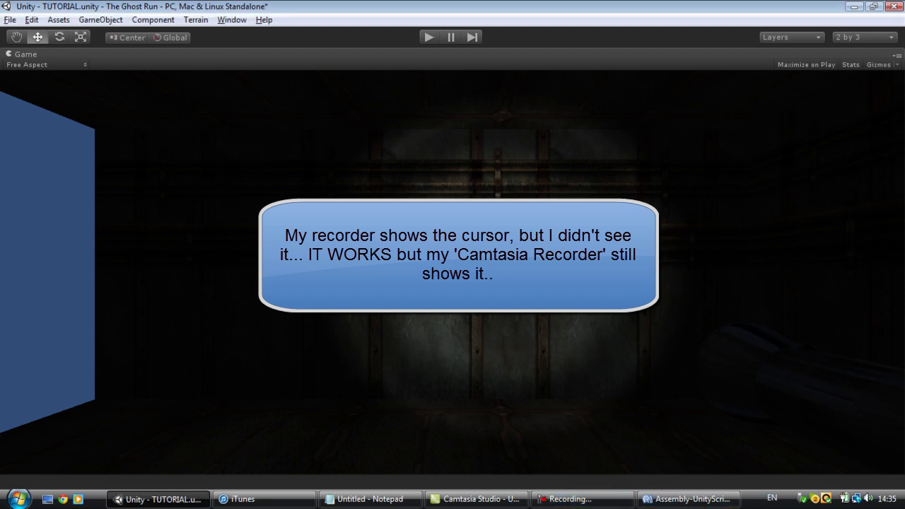